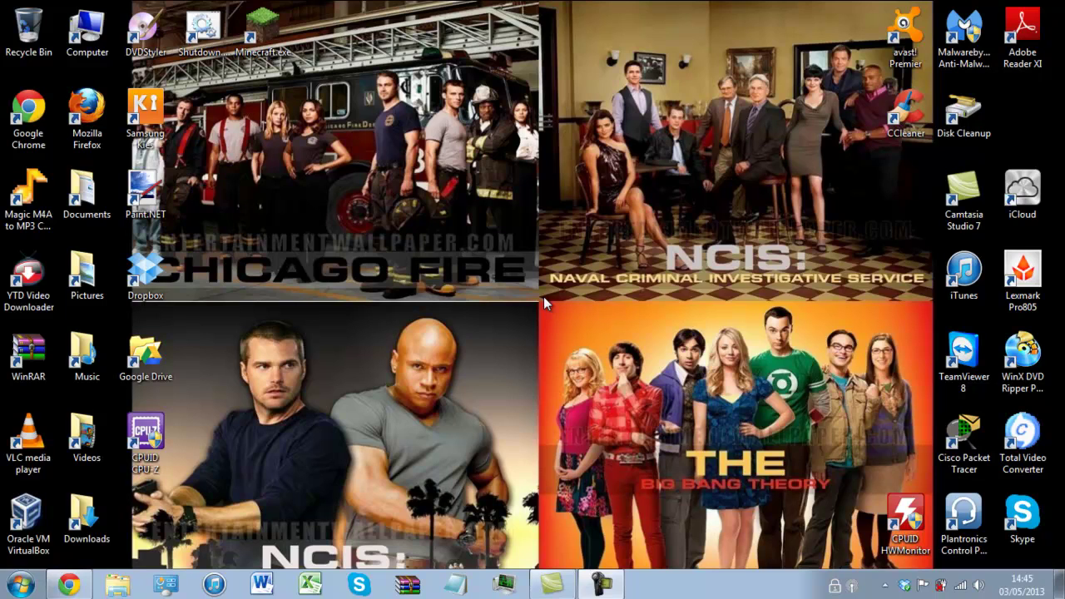
Step: Bring up Chrome showing IObit's Smart Defrag 2 product page and description
left_click(60, 586)
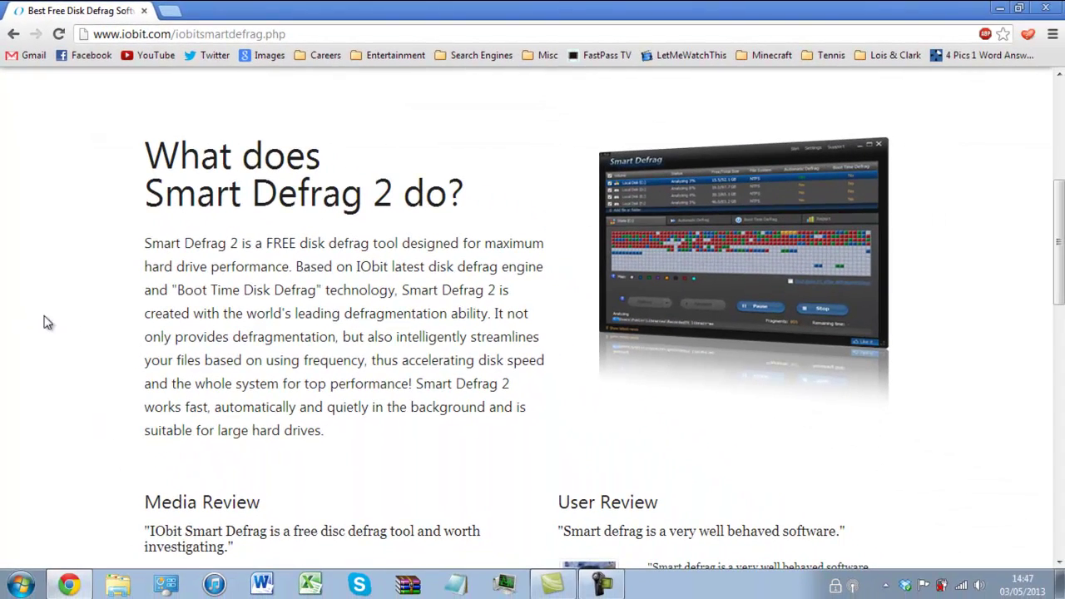
Step: Scroll to the top of the Smart Defrag 2 page, where the Free Download button sits
scroll(75, 327, "up", 5)
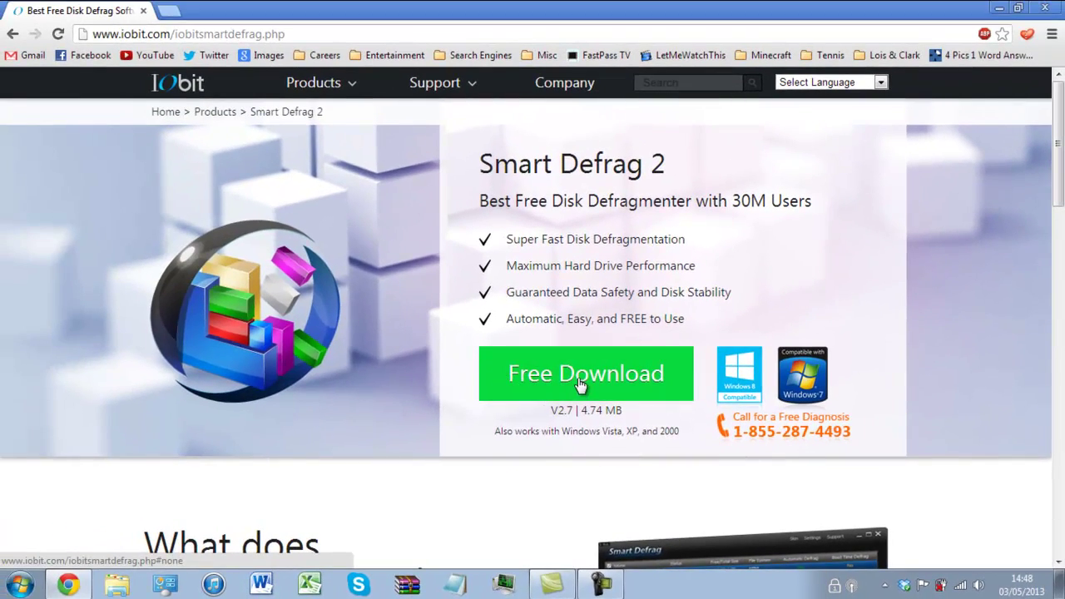
Step: Start the free download of the Smart Defrag 2 installer
left_click(580, 384)
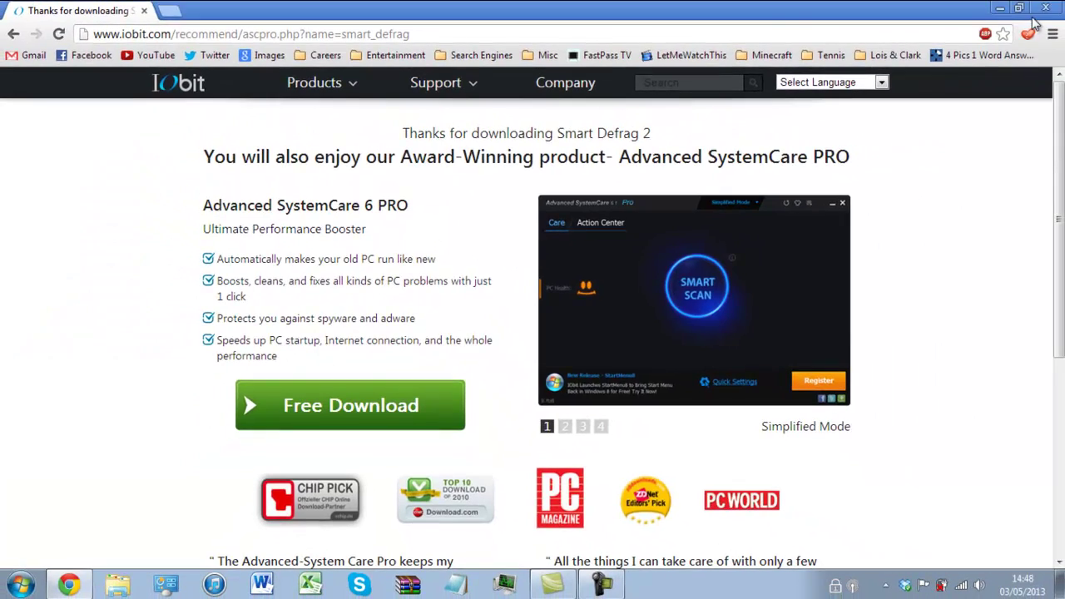
Step: Close Chrome and run defragsetup.exe from the Downloads folder, approving the security warning
left_click(1045, 8)
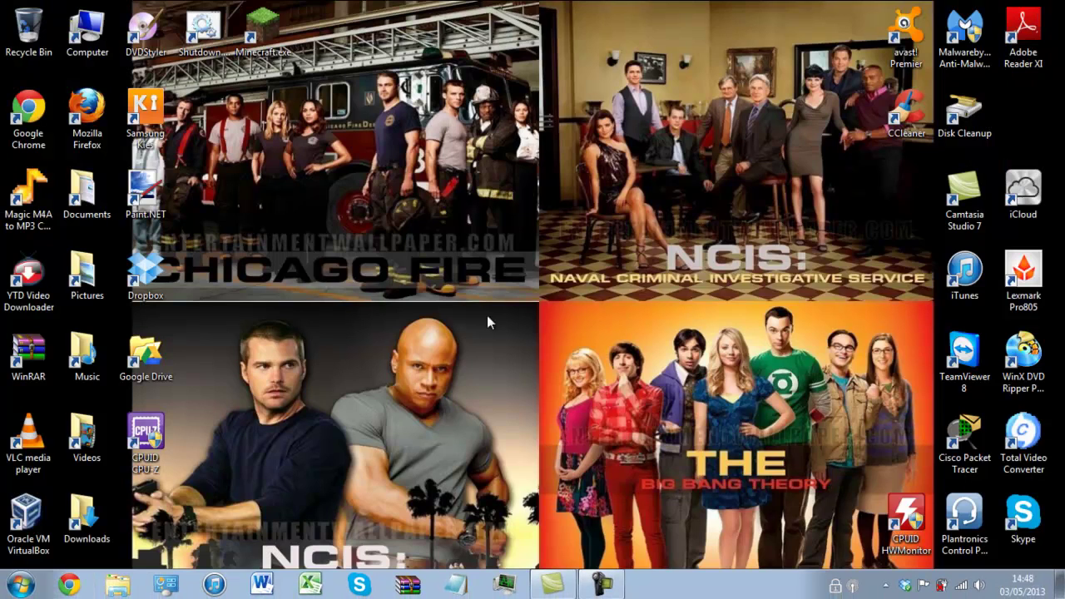
double_click(108, 525)
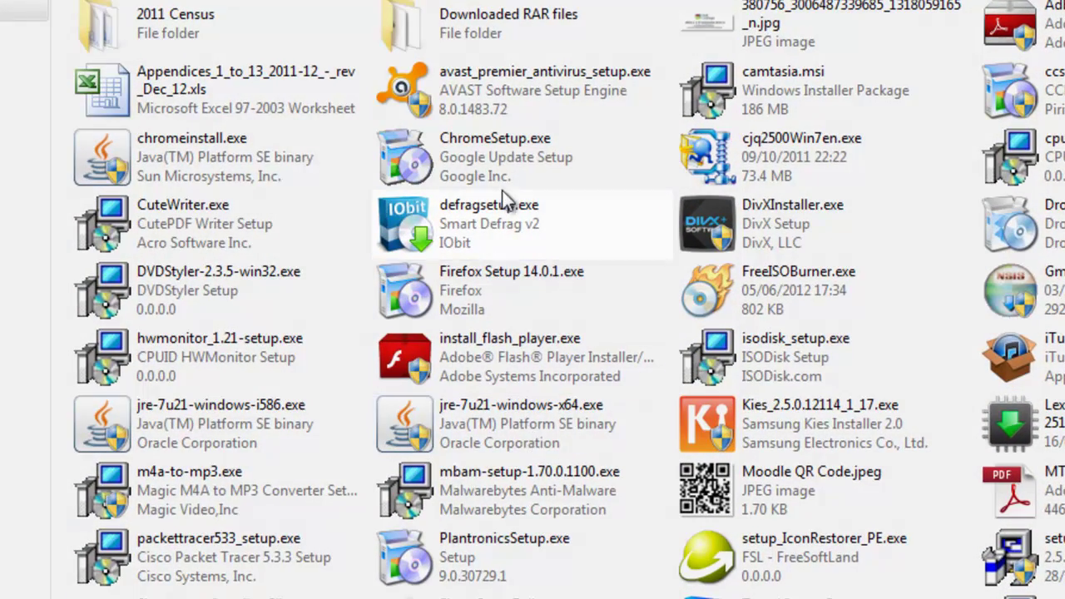
left_click(459, 219)
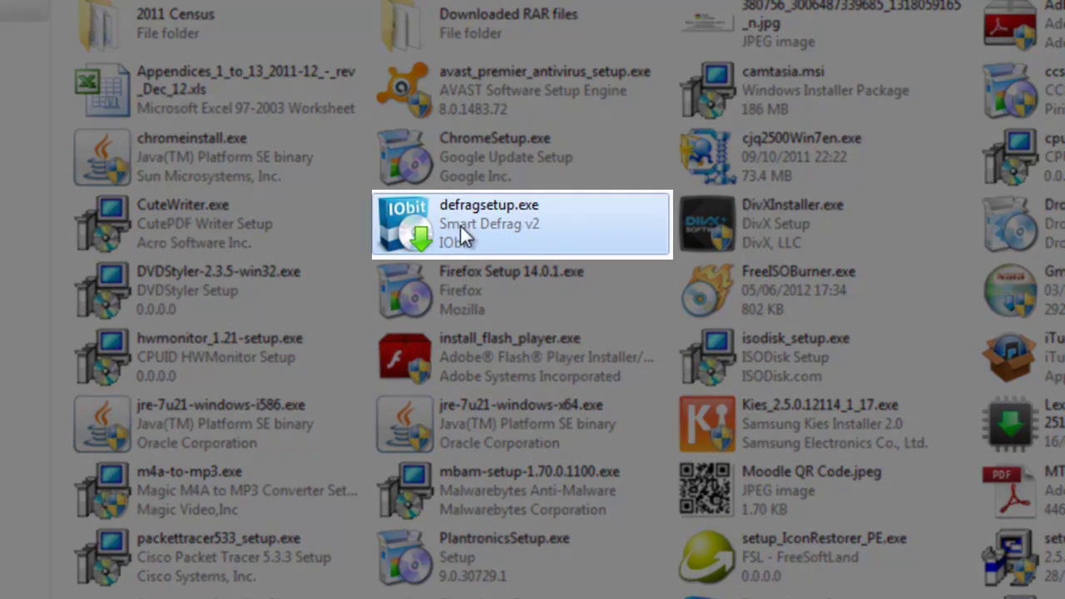
double_click(544, 226)
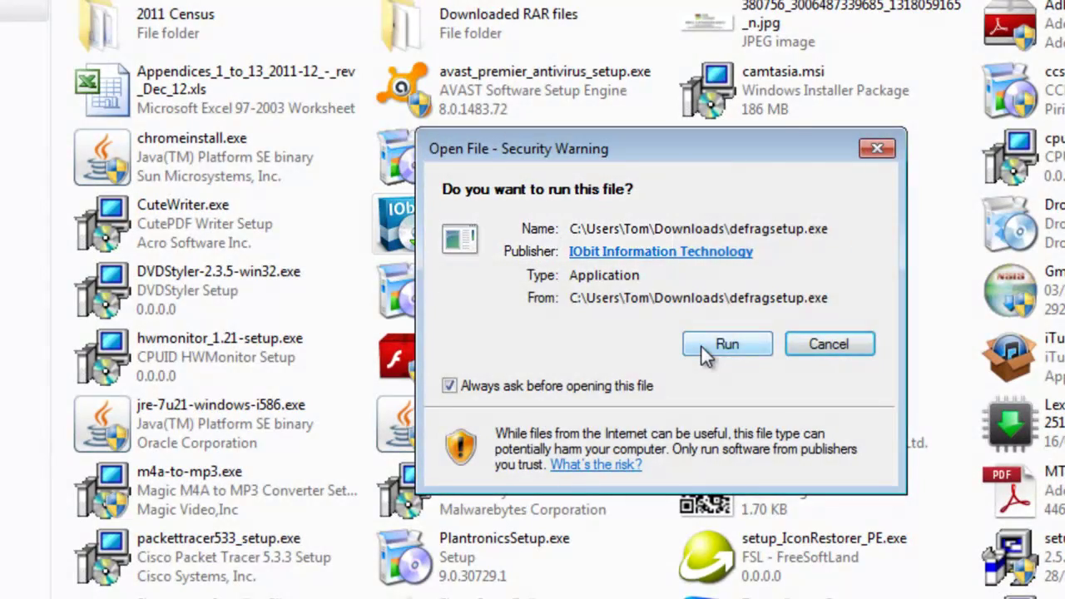
left_click(703, 346)
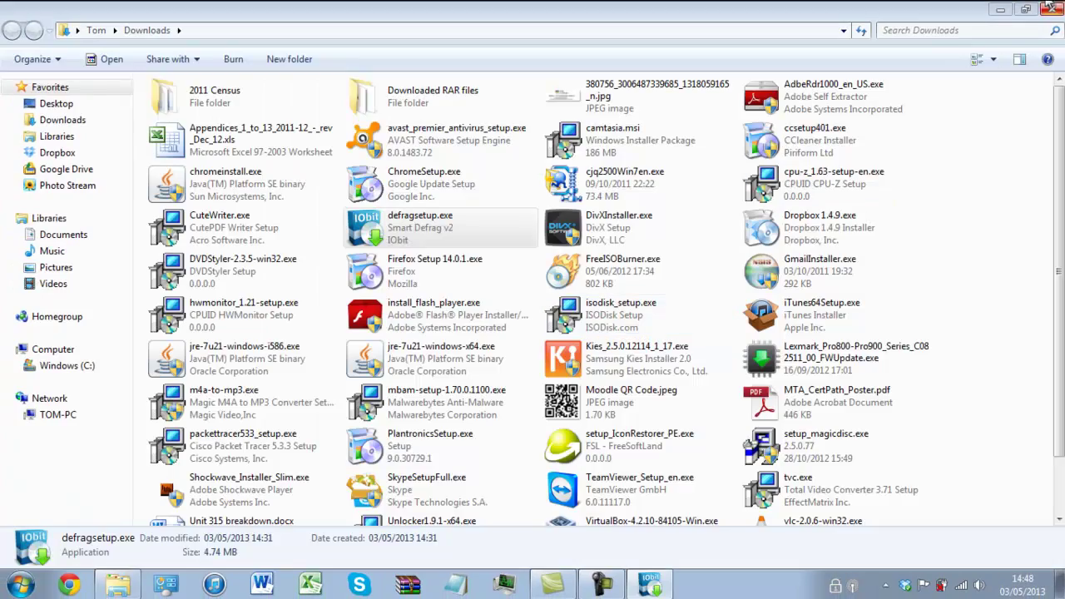
Step: Close the Downloads window, pass the setup welcome page and accept the licence agreement
left_click(1059, 12)
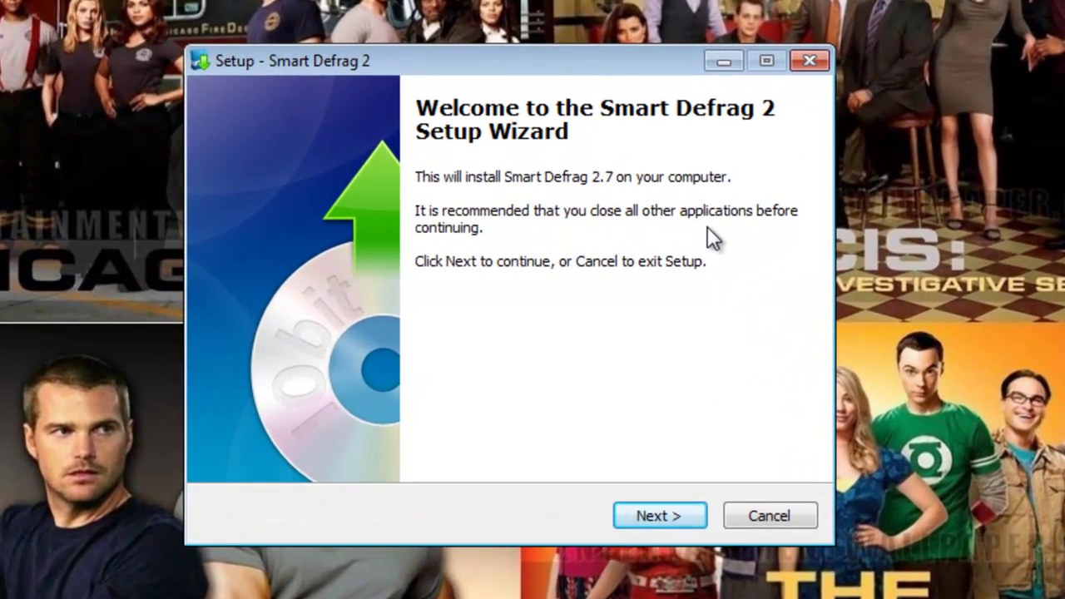
left_click(647, 514)
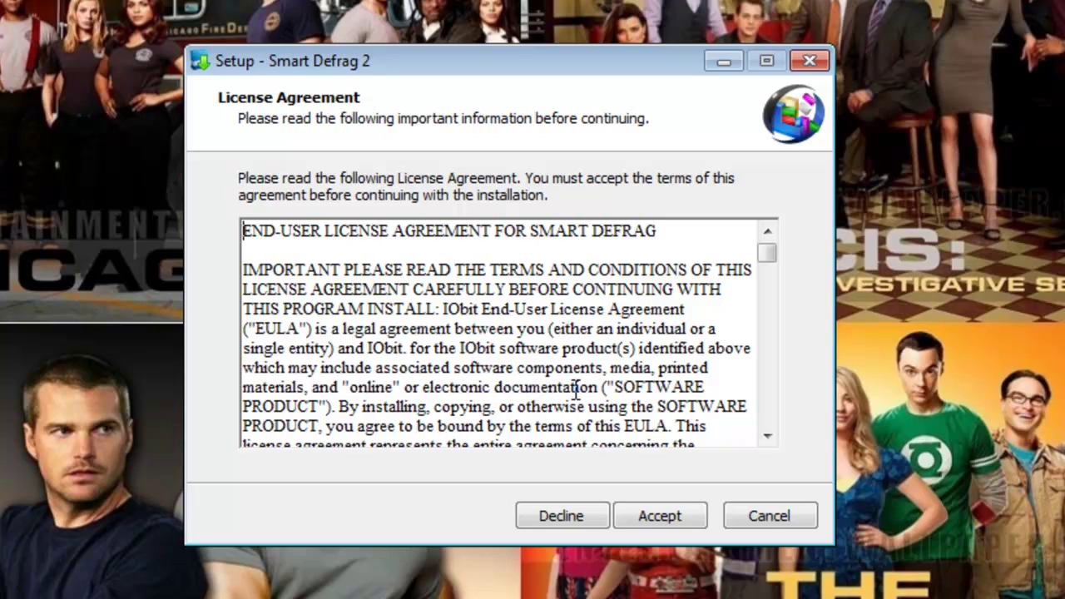
left_click(670, 529)
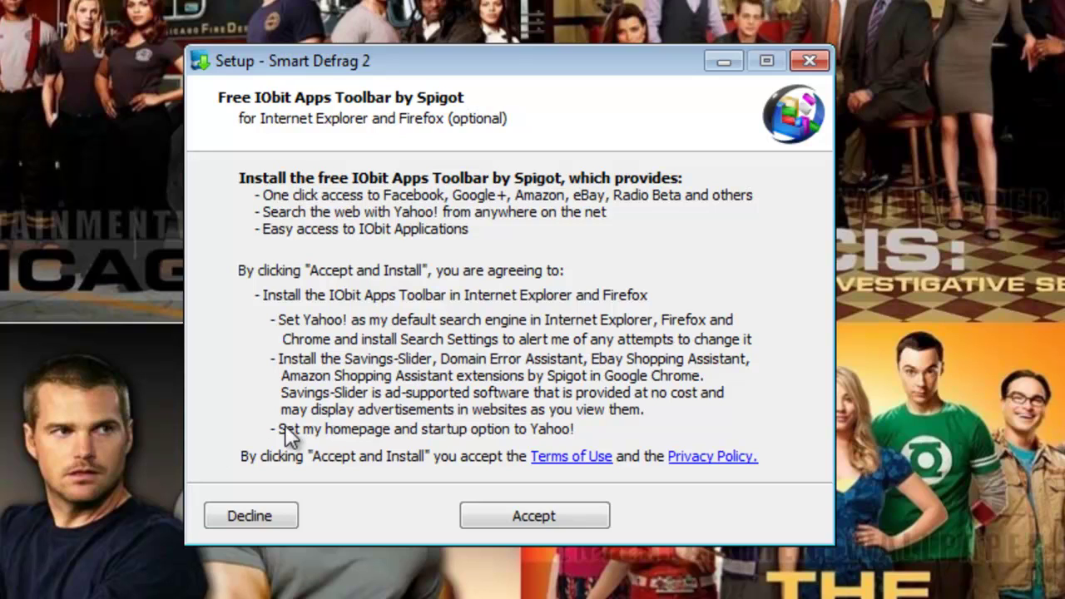
Step: Decline the IObit Apps Toolbar and install to the default folder with the default extra tasks
left_click(238, 513)
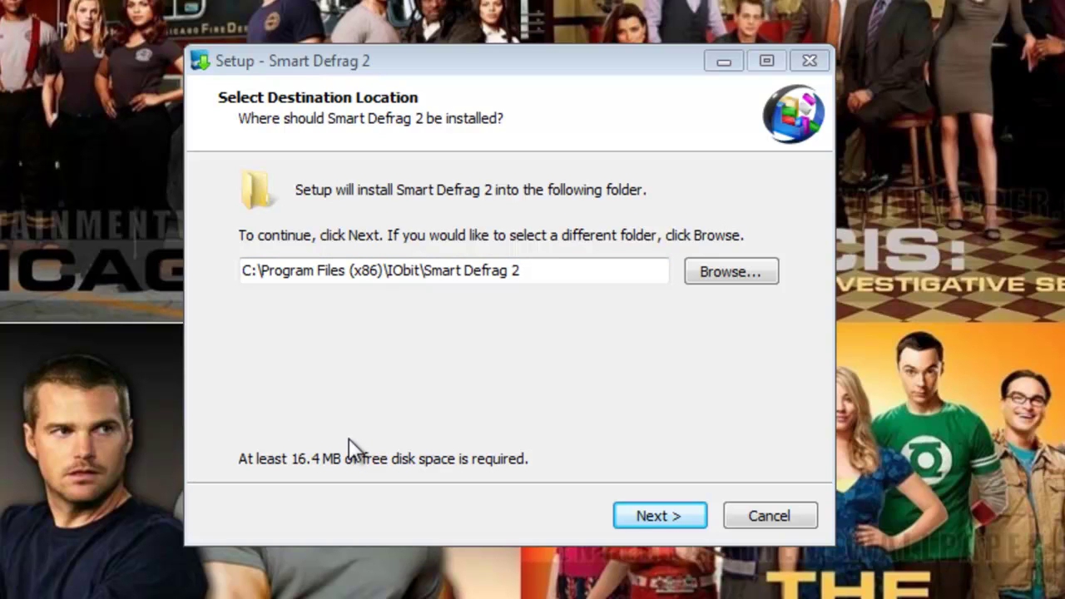
left_click(651, 516)
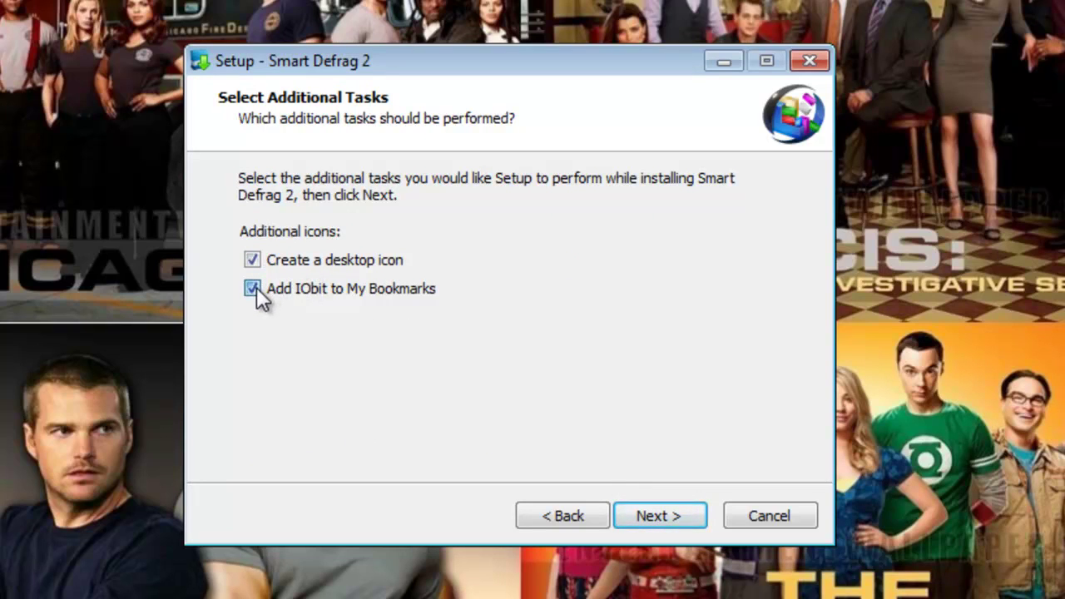
left_click(646, 512)
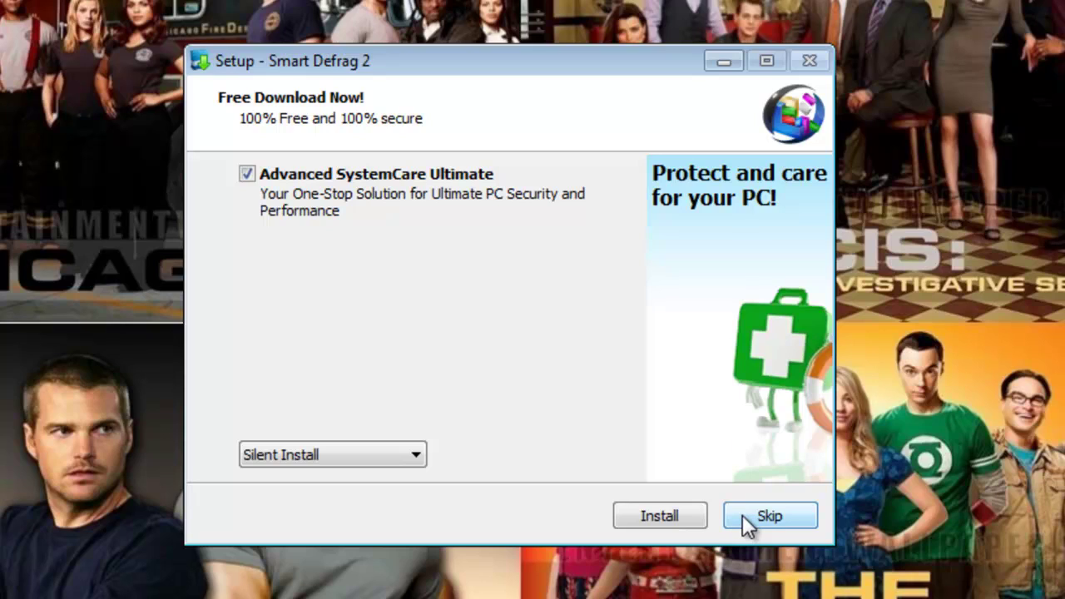
Step: Skip the Advanced SystemCare Ultimate offer, leaving the install type unchanged
left_click(381, 459)
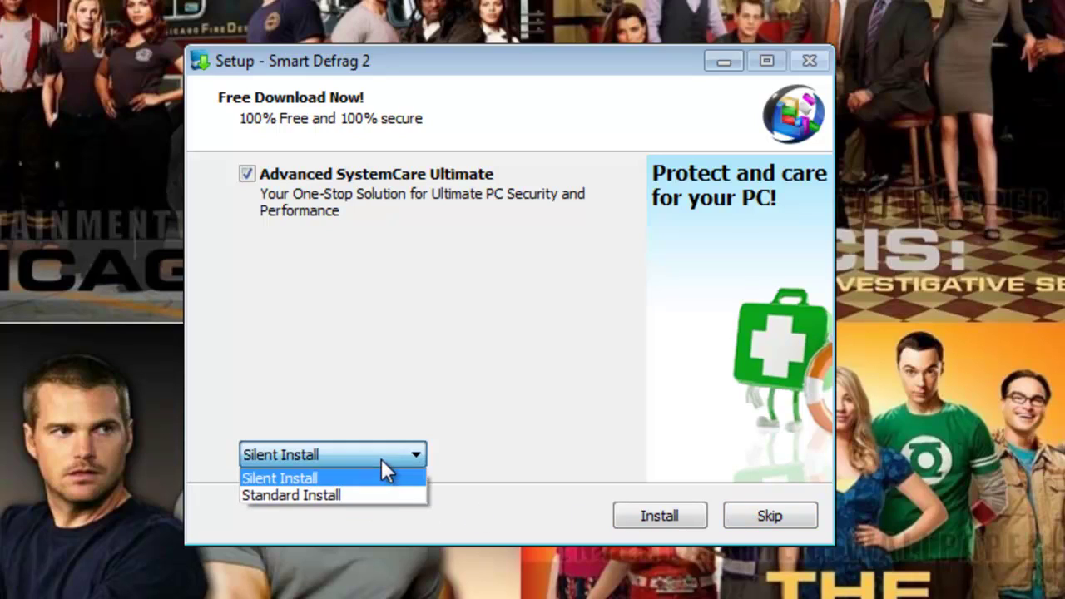
left_click(495, 401)
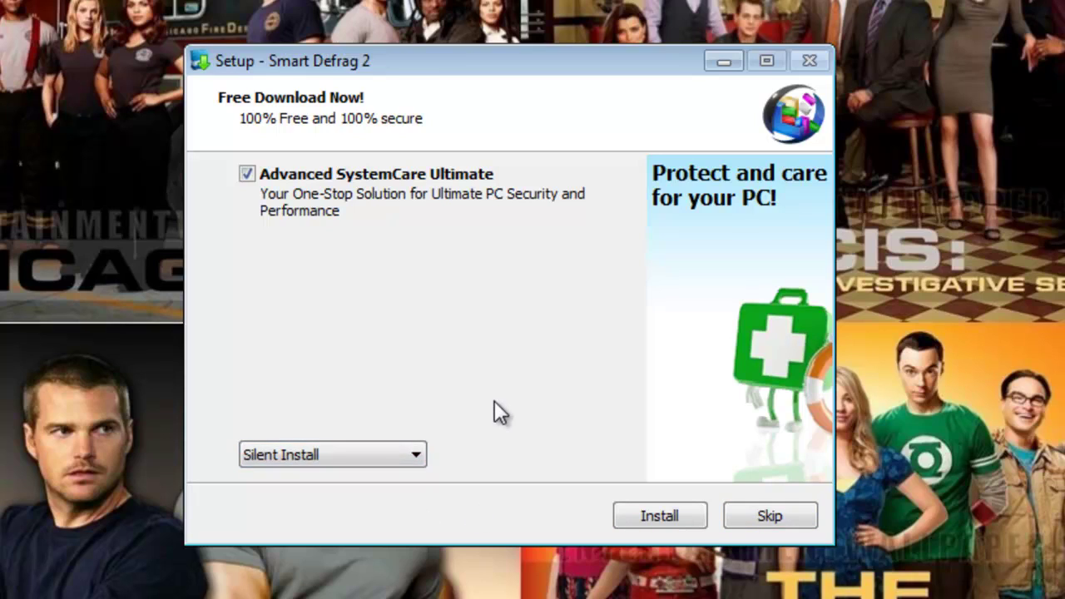
left_click(770, 517)
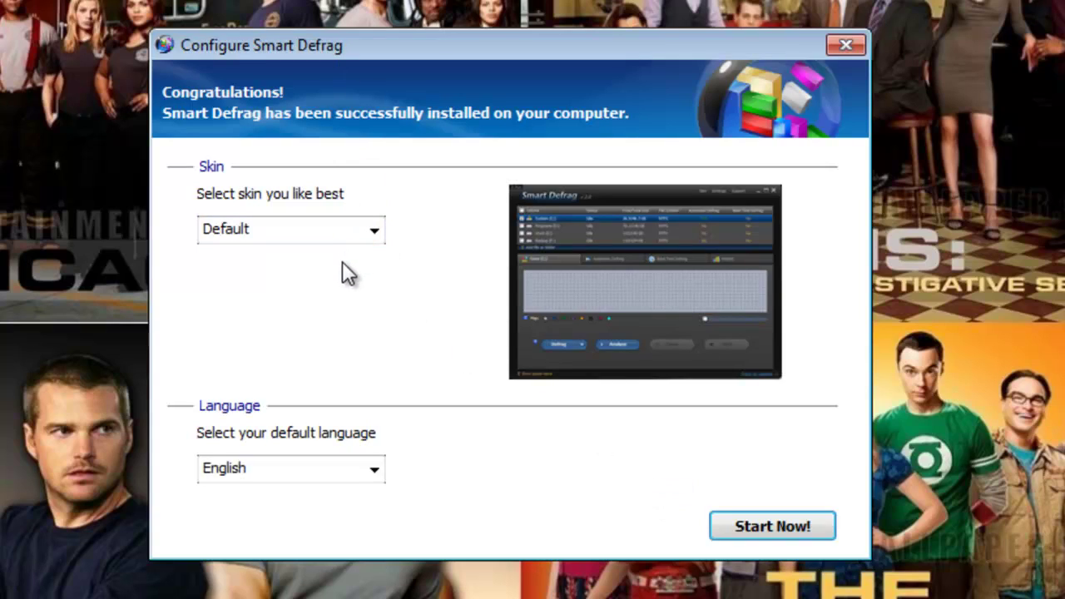
Step: Try the White skin, then switch back to the Default skin
left_click(362, 233)
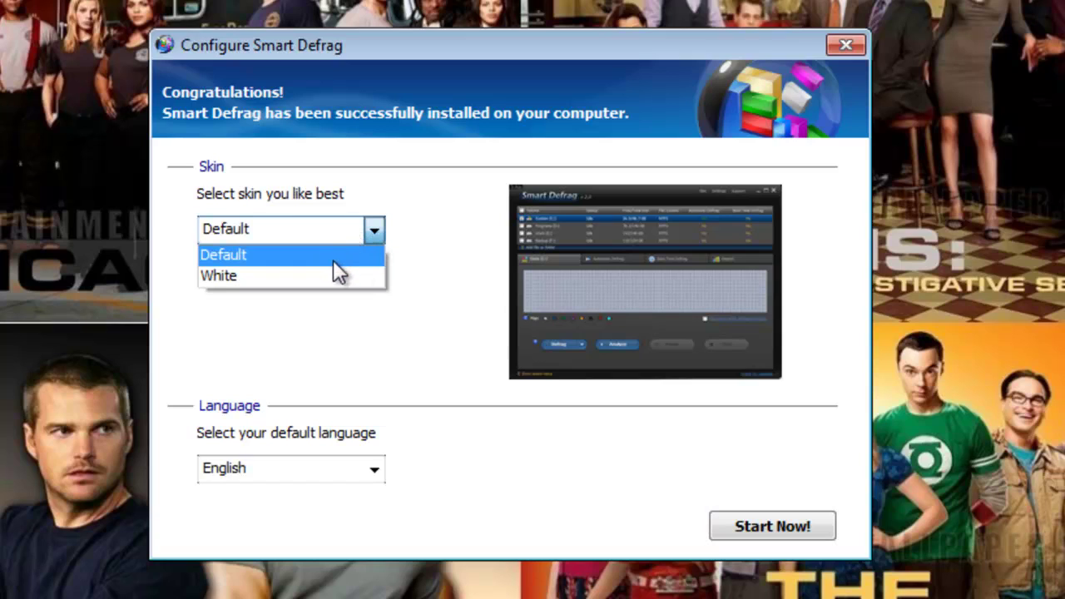
left_click(299, 279)
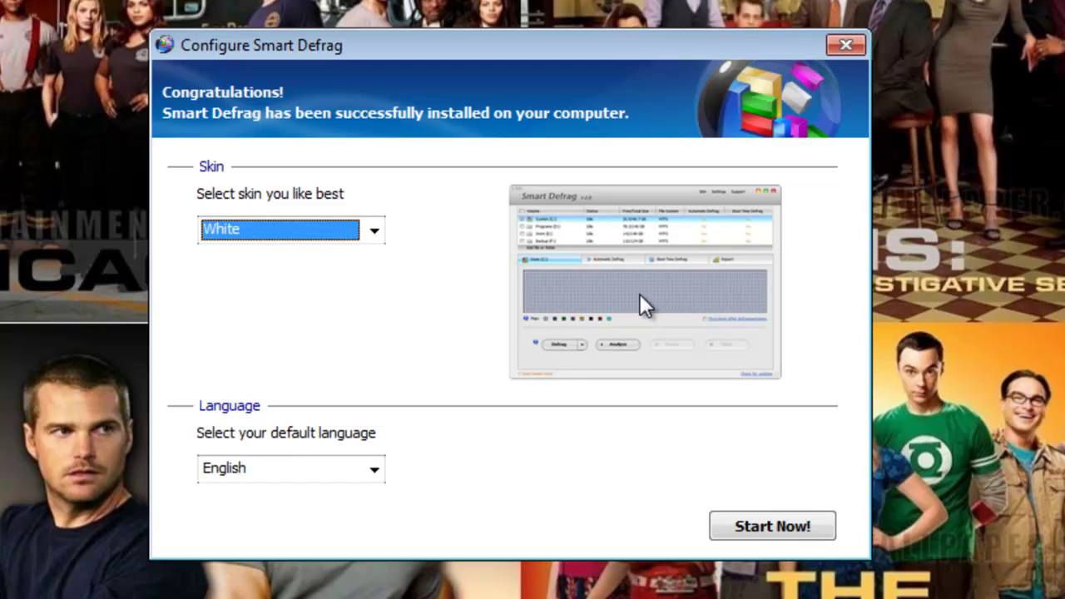
left_click(308, 222)
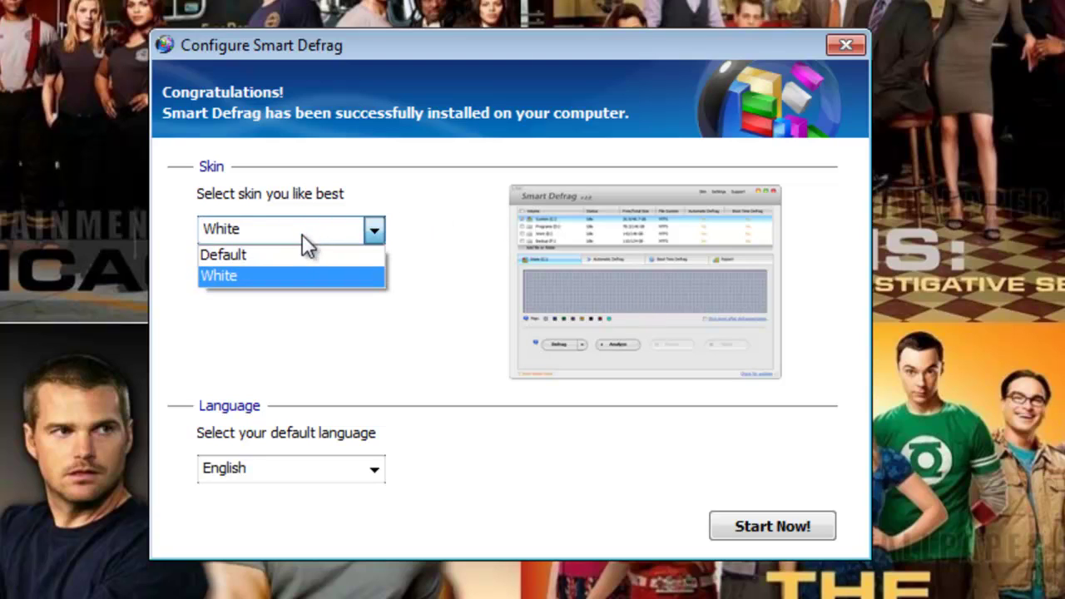
left_click(300, 251)
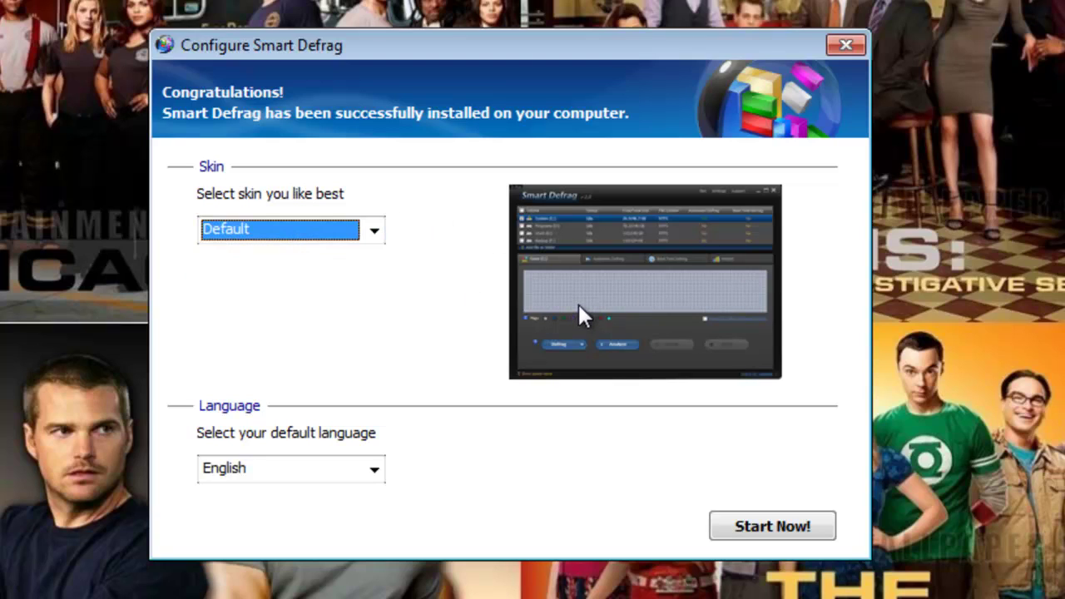
Step: Keep English as the interface language and launch Smart Defrag
left_click(373, 470)
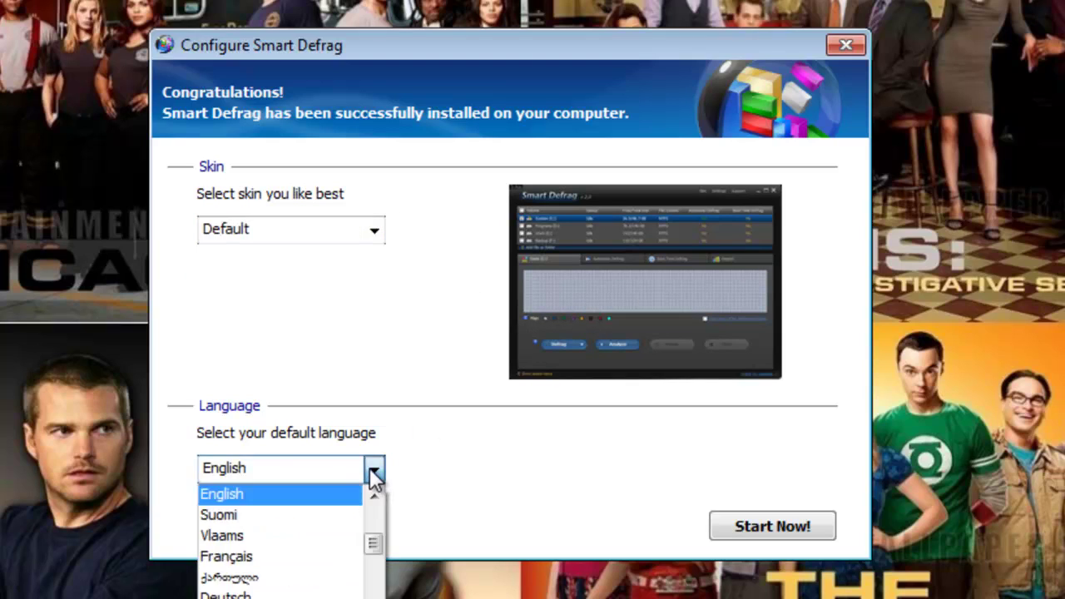
left_click_drag(372, 540, 373, 598)
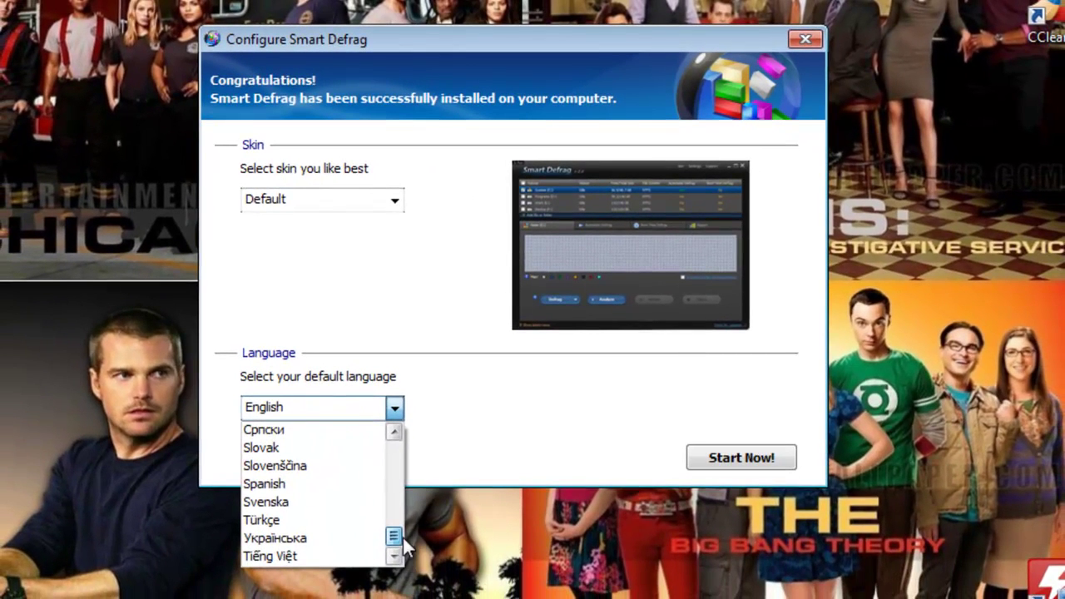
left_click_drag(403, 538, 394, 471)
left_click(313, 449)
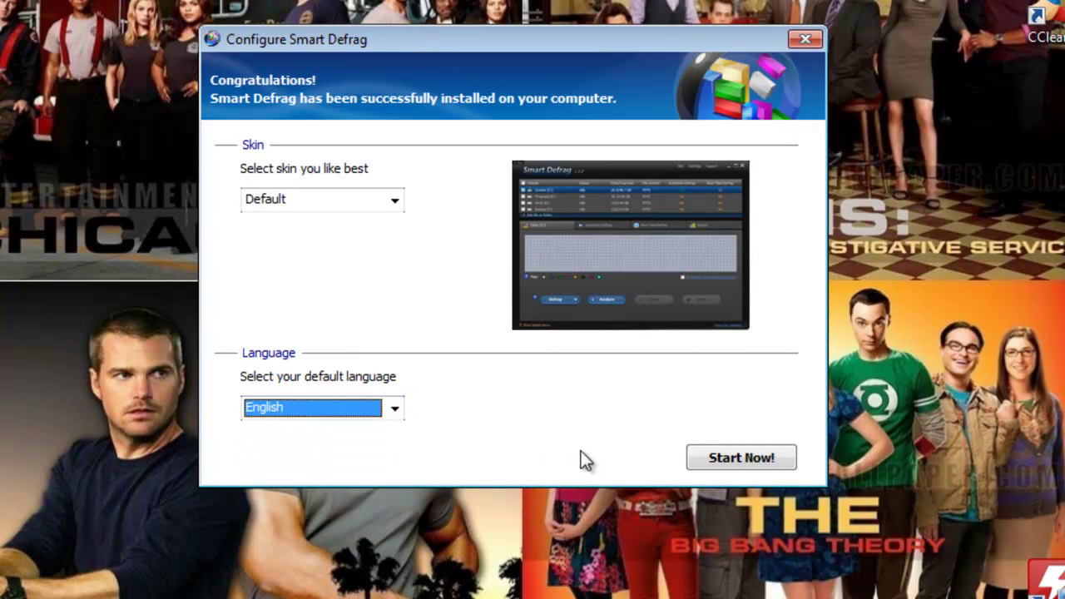
left_click(727, 458)
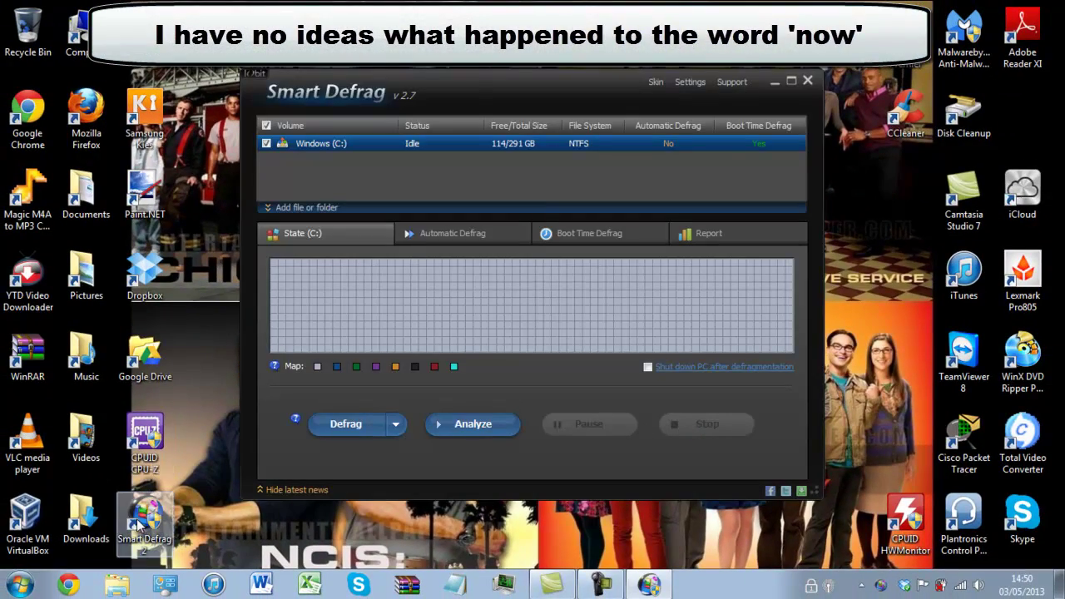
Step: Move the Smart Defrag desktop shortcut aside and analyze drive C: for fragmentation
left_click_drag(136, 519, 1001, 116)
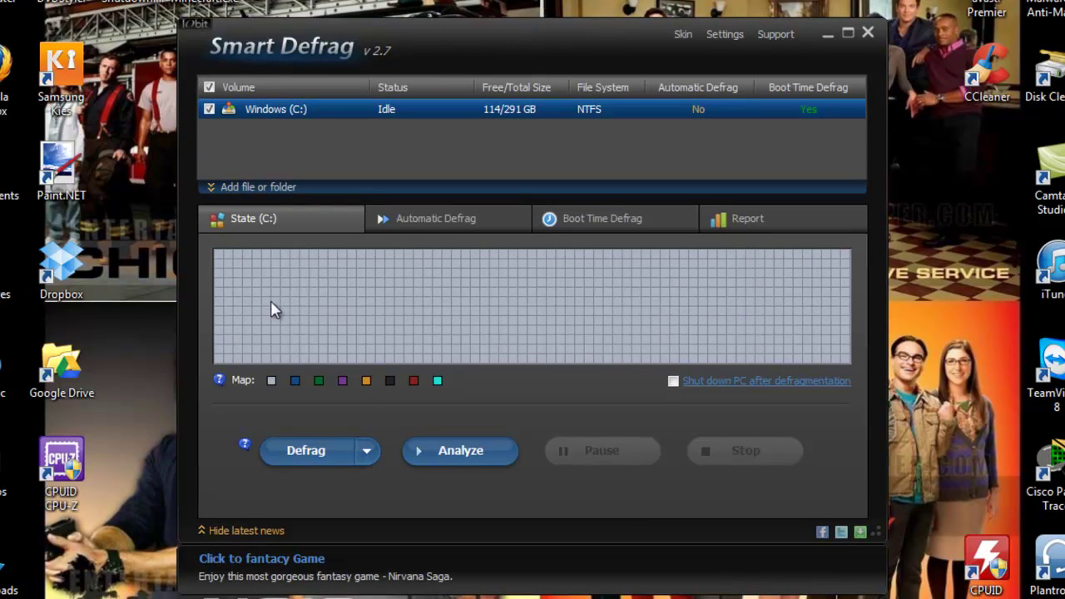
left_click(447, 457)
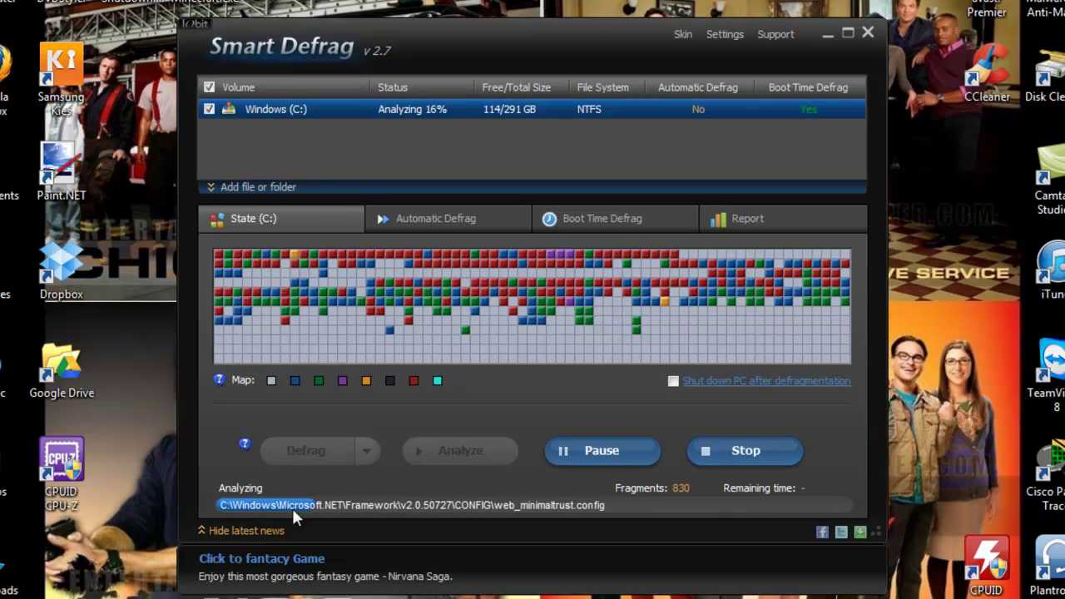
left_click_drag(305, 510, 364, 501)
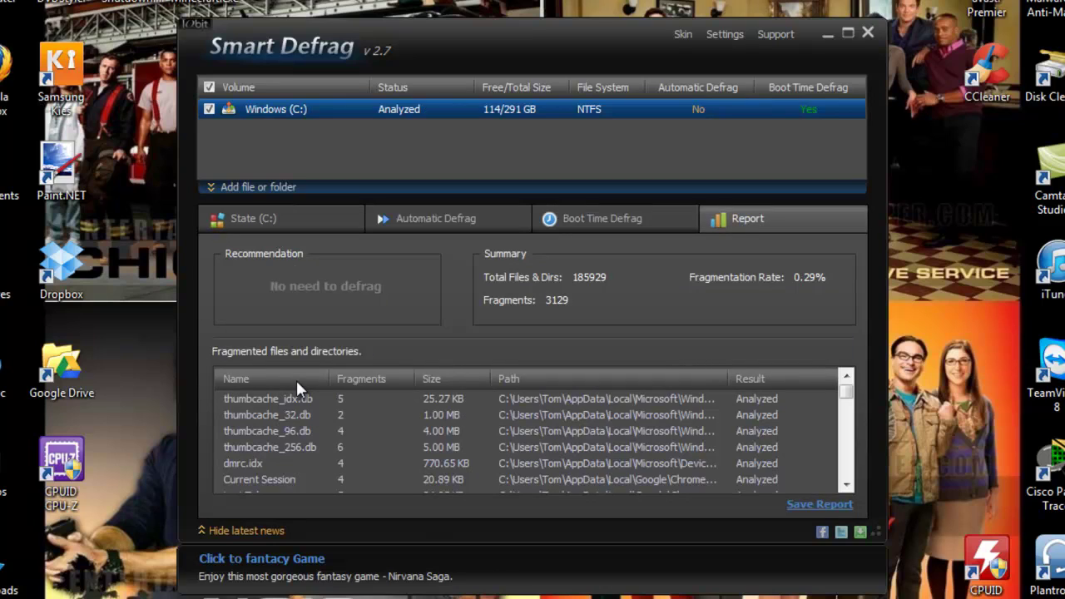
Step: Check the C: disk map, then view the report showing 0.29% fragmentation and 3129 fragments
left_click(266, 215)
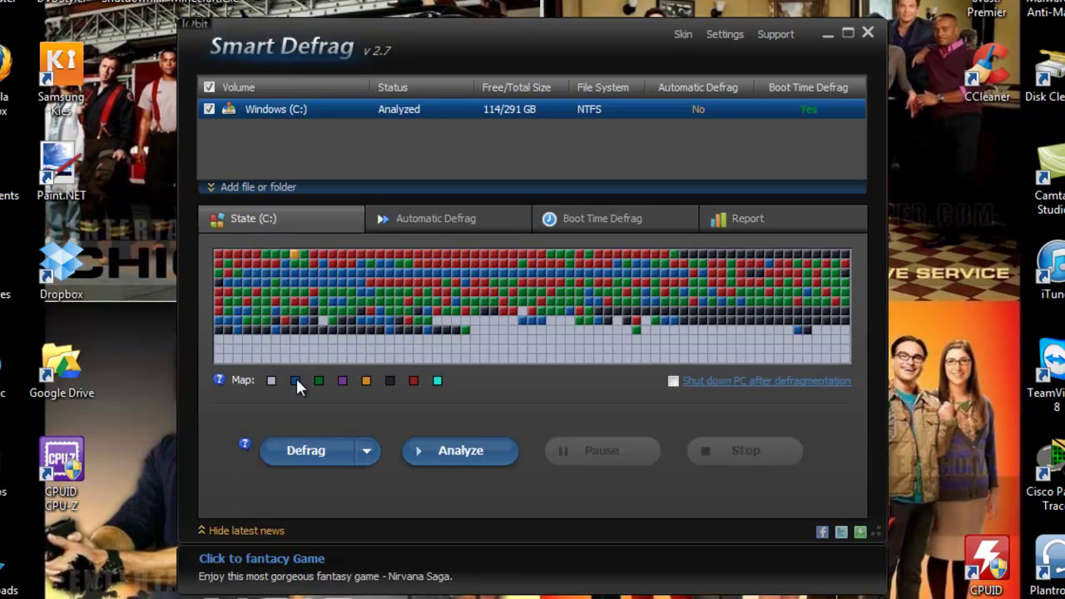
mouse_move(292, 380)
left_click(725, 219)
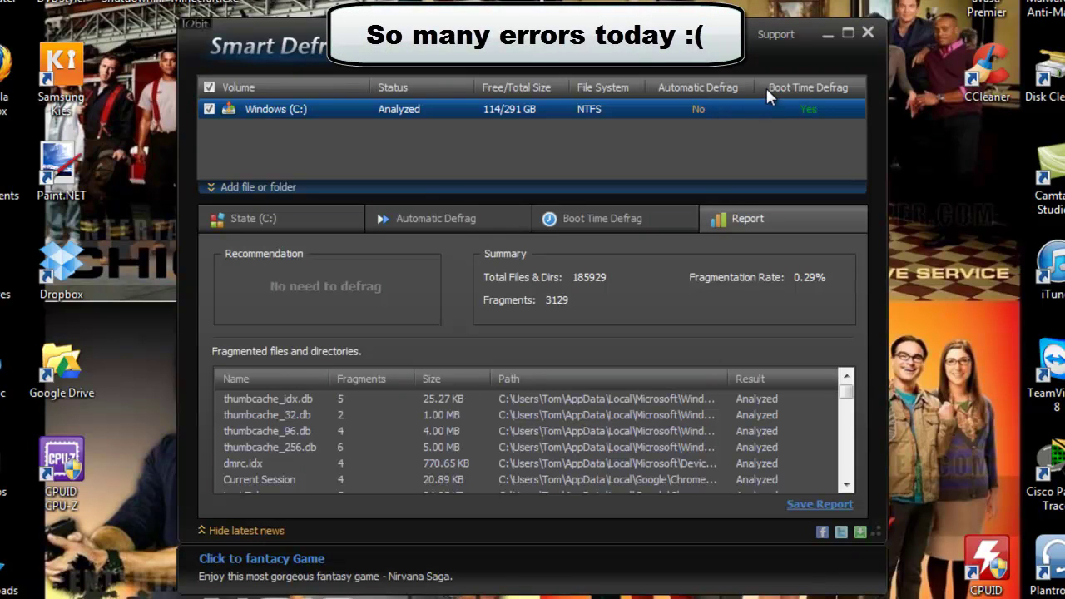
Step: Open Settings and keep 'Defragment when fragments exceed' at 1%
left_click(732, 35)
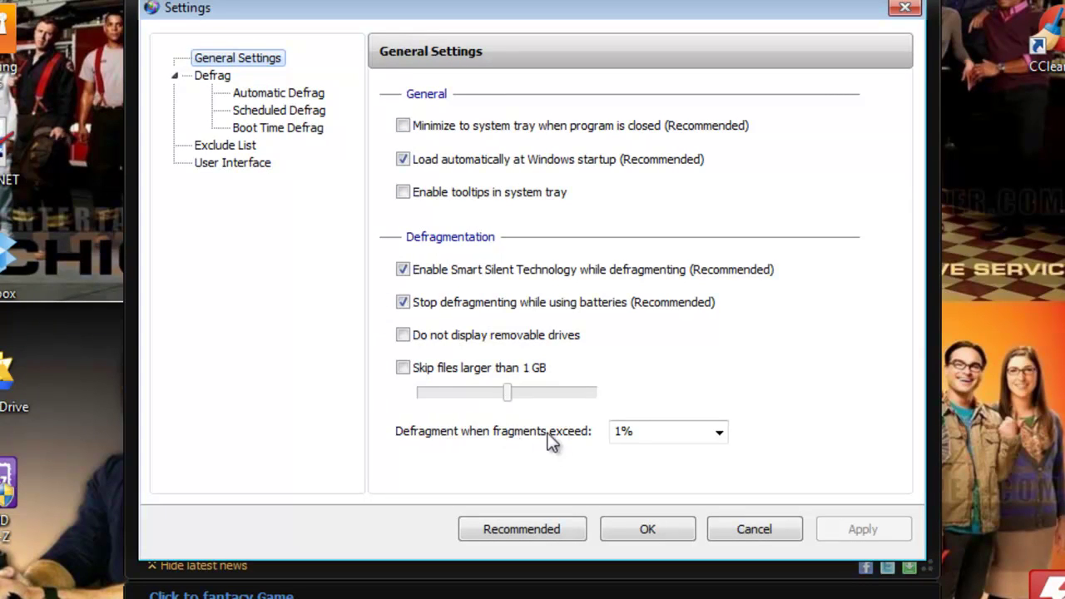
left_click(719, 433)
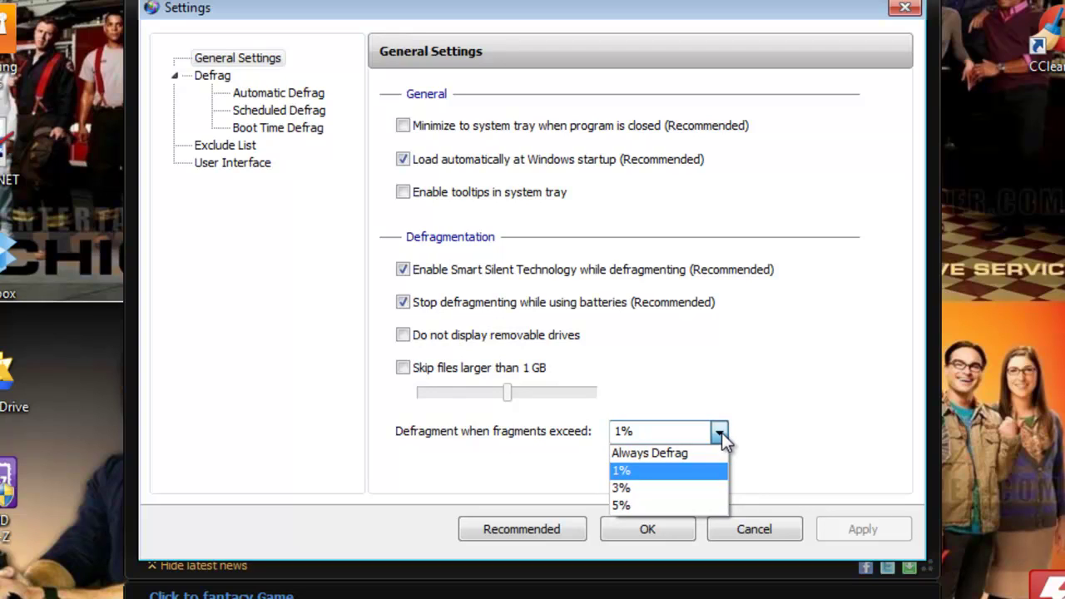
left_click(720, 433)
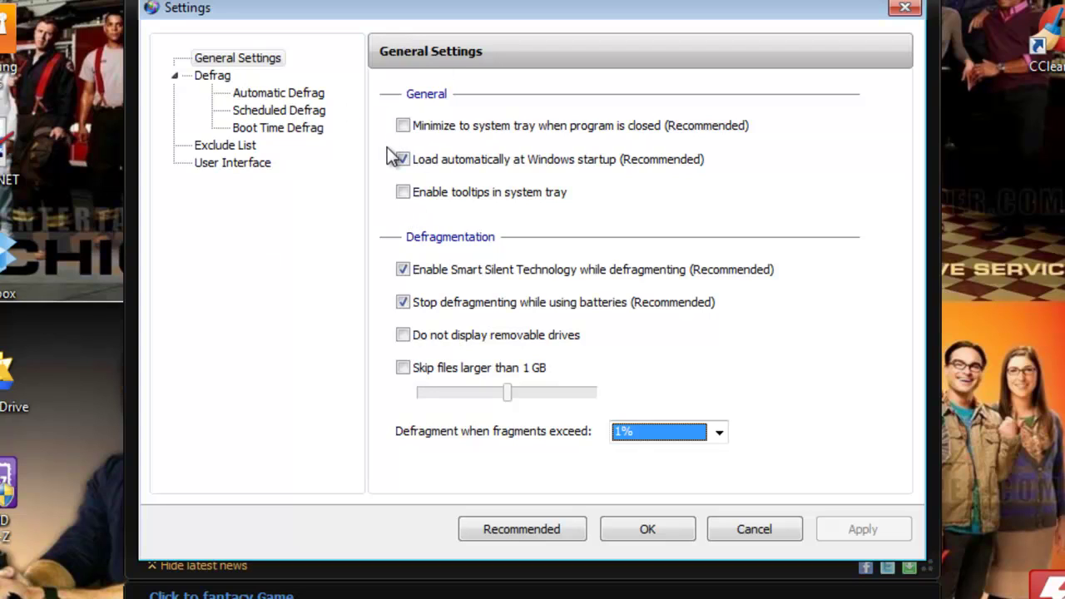
Step: Untick 'Load automatically at Windows startup', leaving Smart Silent Technology on
left_click(402, 269)
left_click(403, 269)
left_click(403, 160)
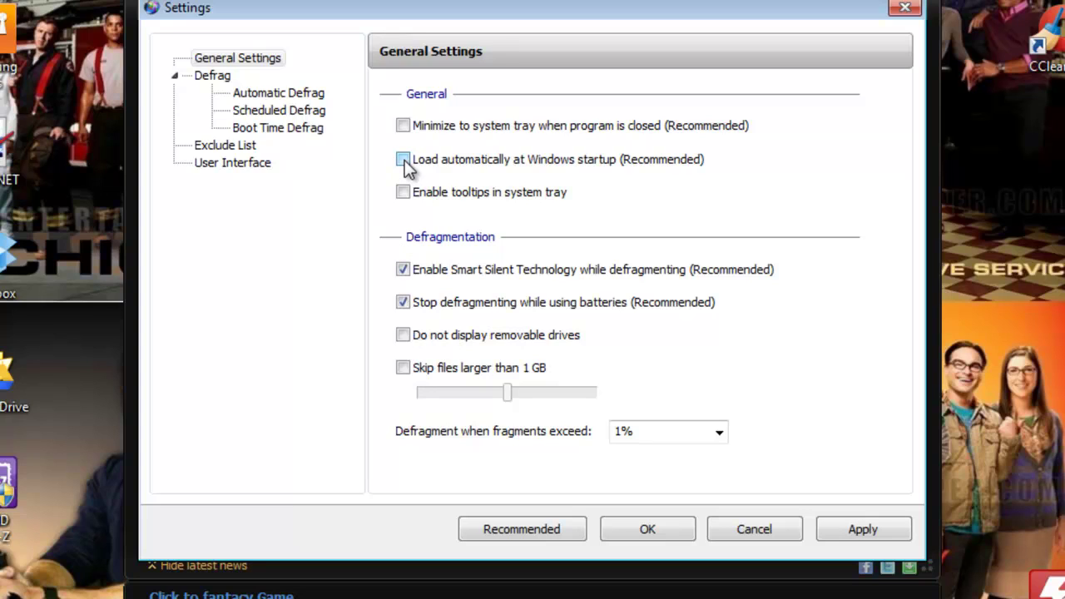
Step: Leave Pause Auto Defrag unticked on the Automatic Defrag page, then show Scheduled Defrag settings
left_click(255, 96)
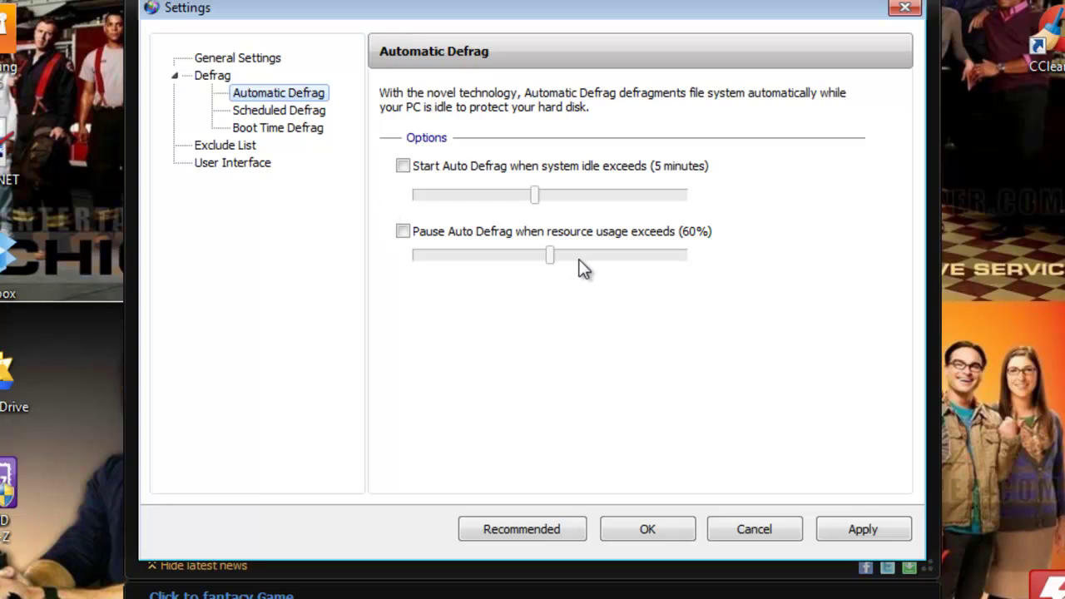
left_click(412, 237)
mouse_move(556, 264)
left_mouse_down()
mouse_move(608, 265)
mouse_move(564, 267)
left_mouse_up()
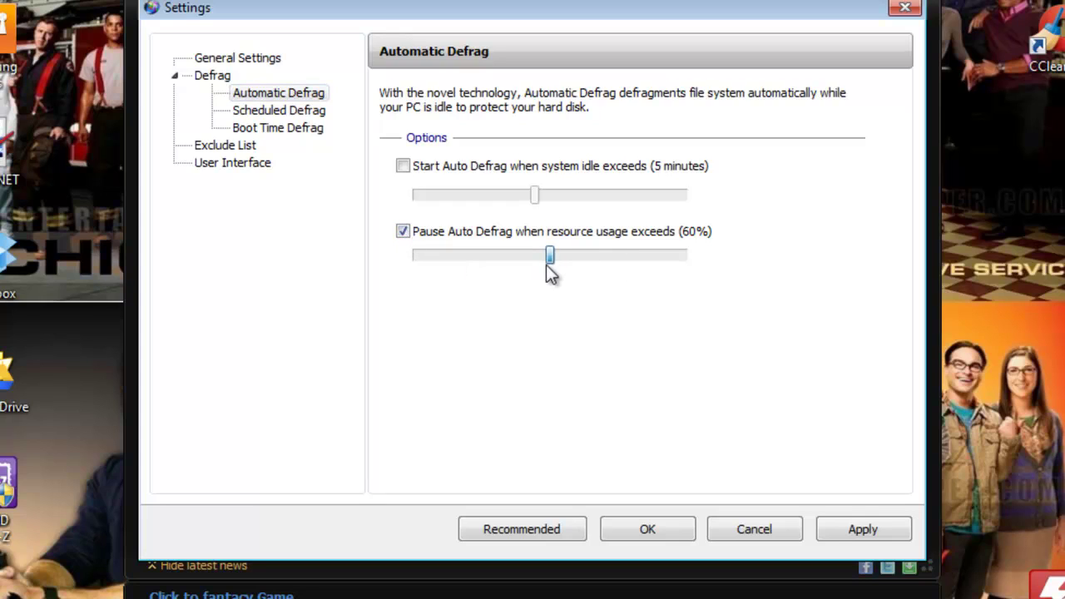
left_click(402, 233)
left_click(260, 114)
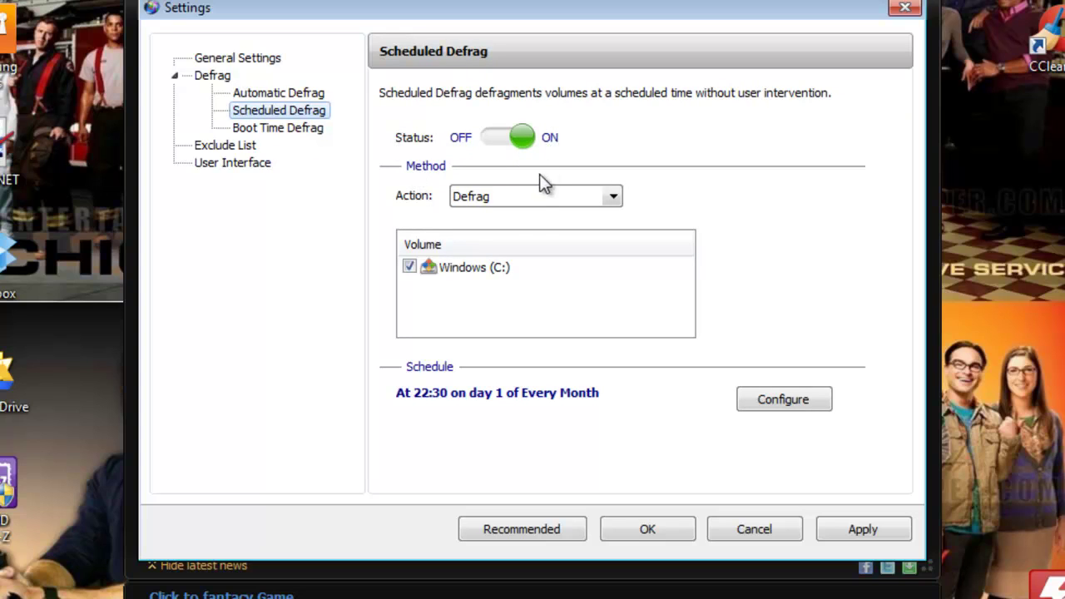
left_click(542, 199)
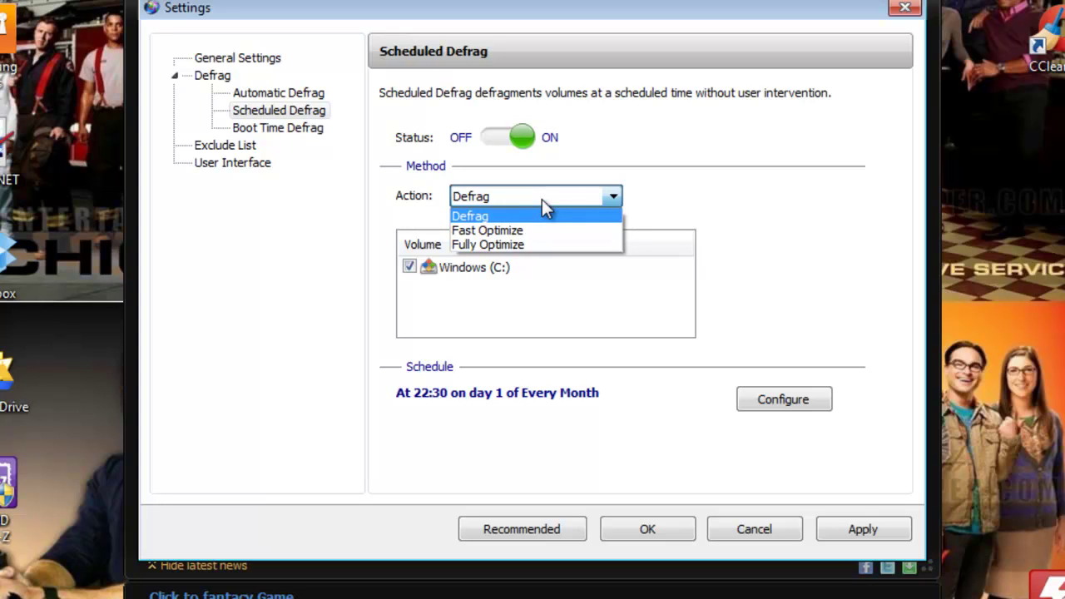
left_click(542, 198)
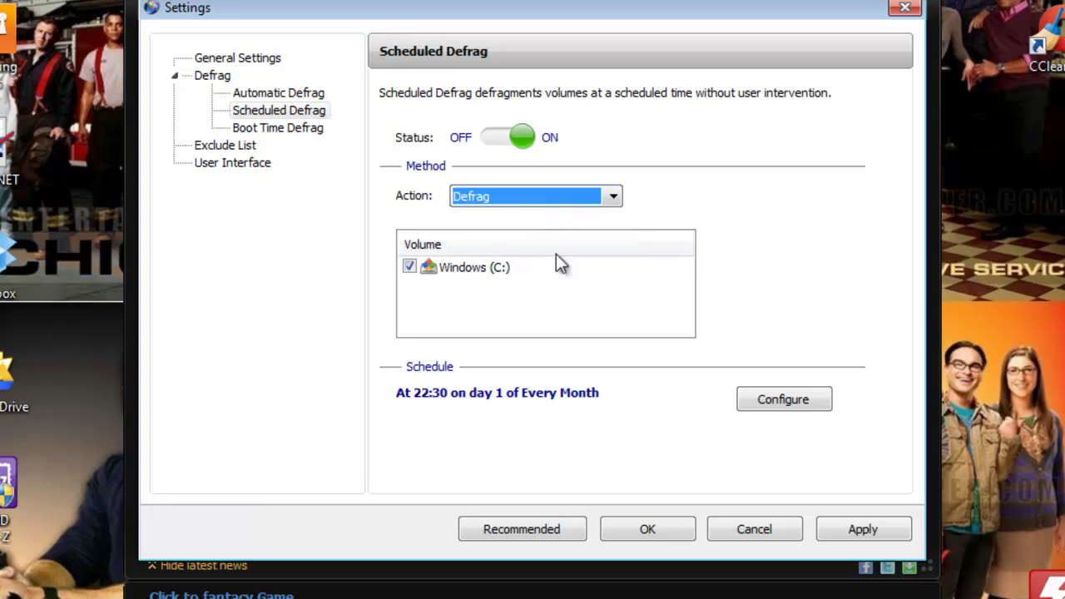
left_click(783, 400)
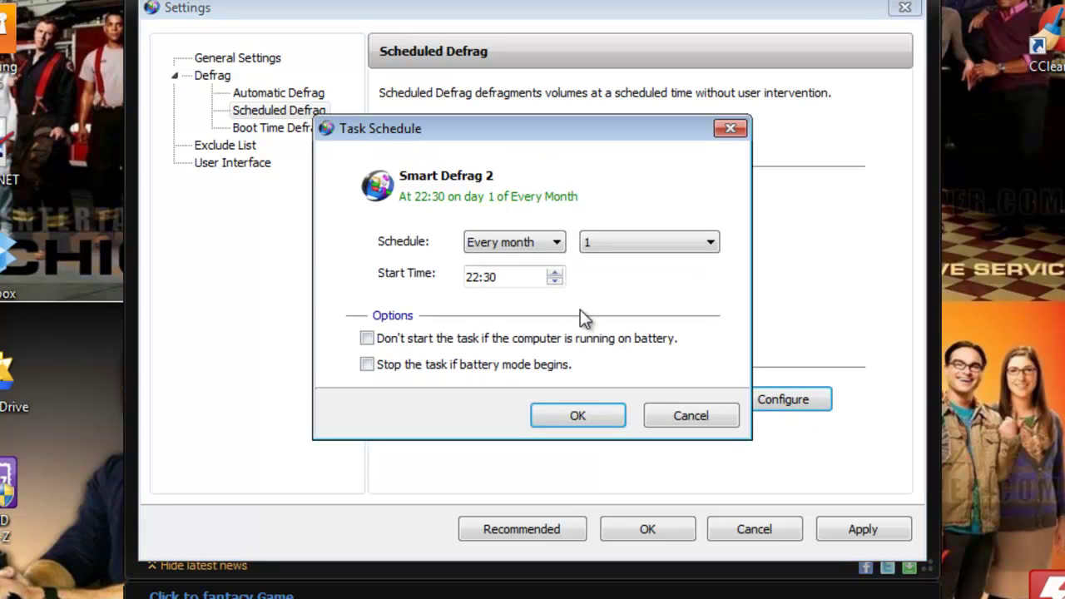
left_click(510, 250)
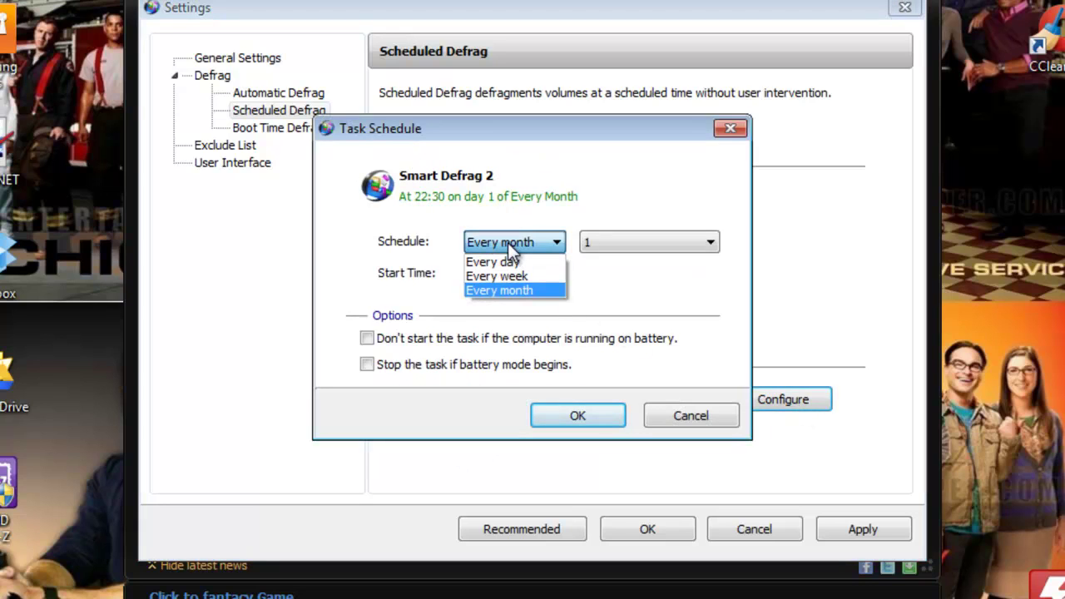
left_click(552, 246)
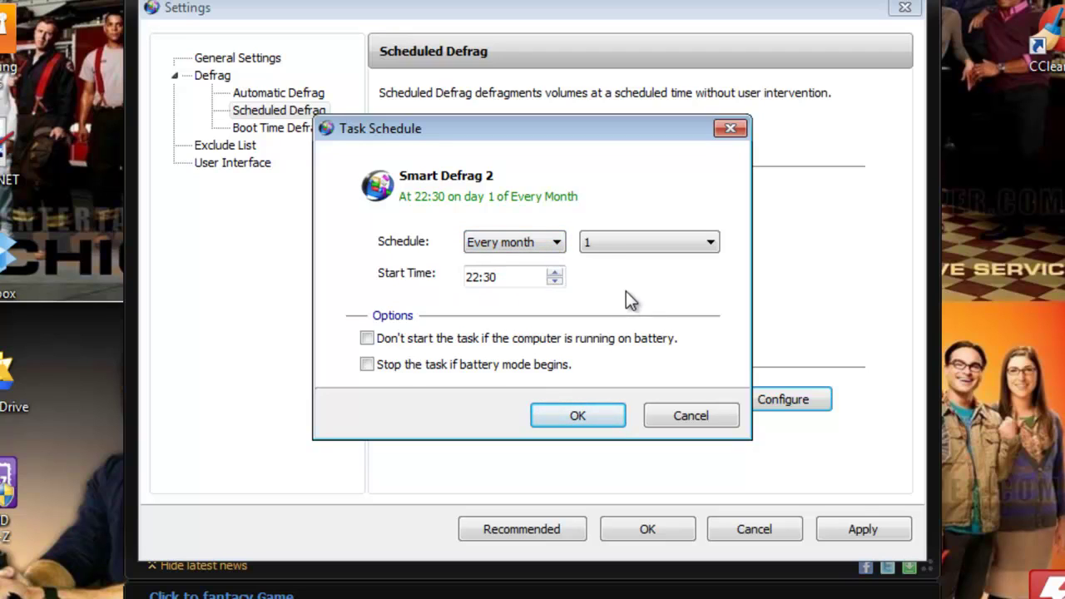
left_click(603, 243)
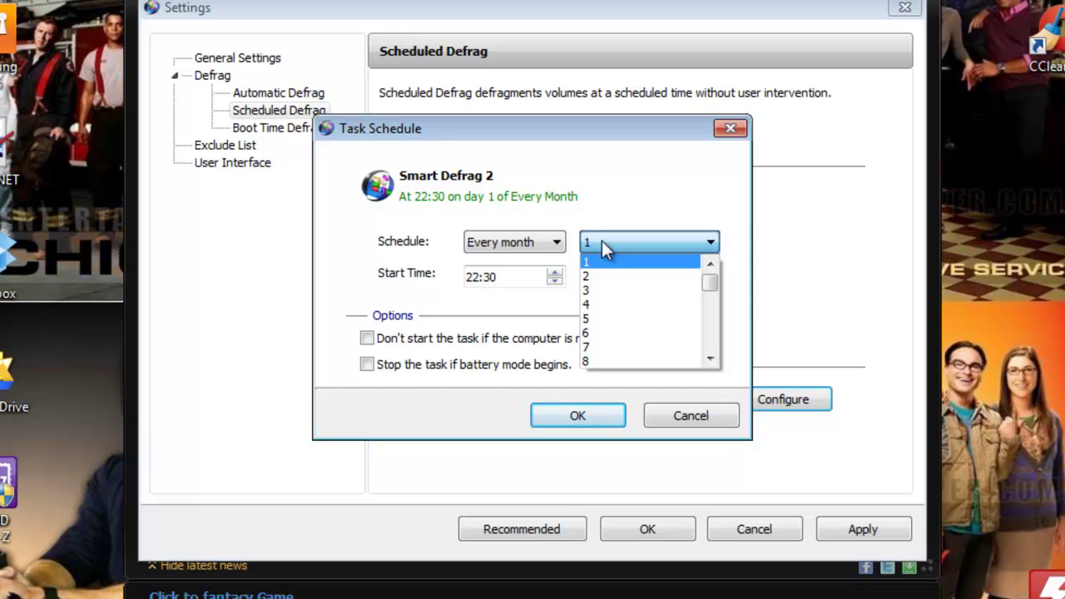
left_click(611, 234)
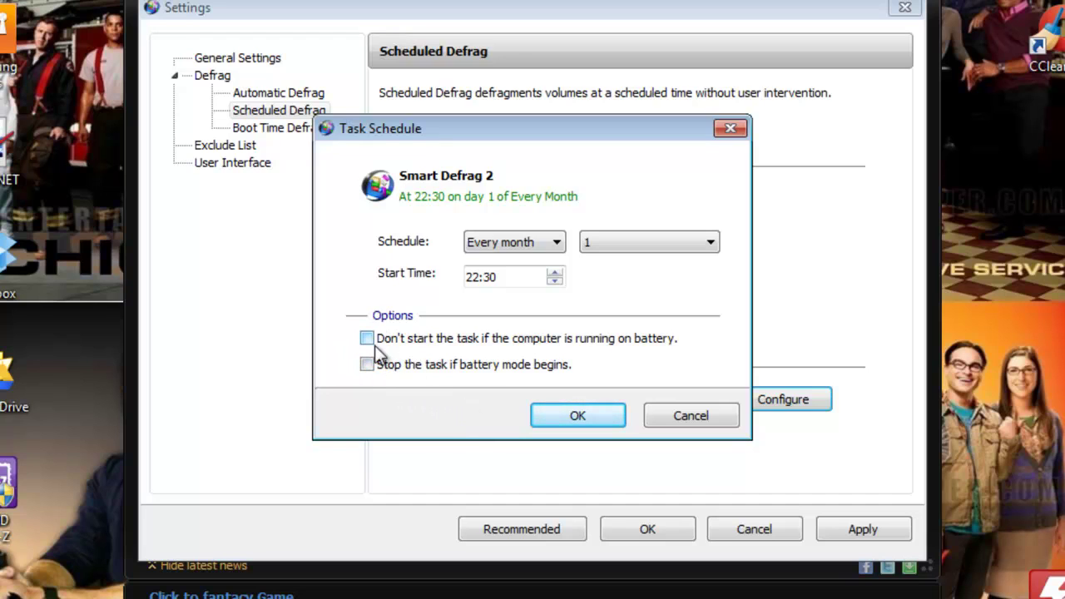
left_click(555, 410)
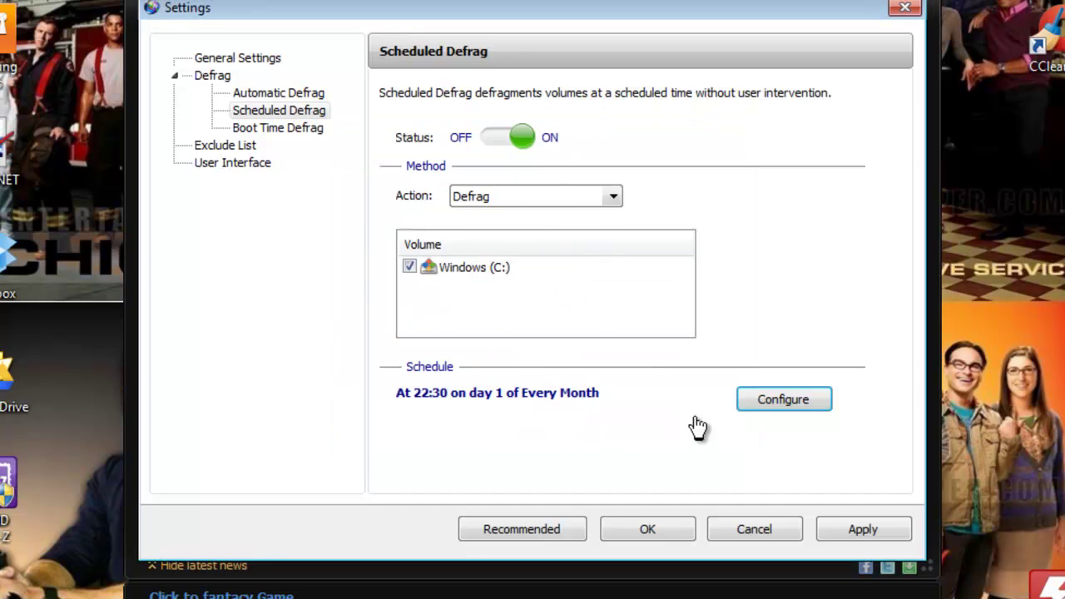
Step: Show the Boot Time Defrag page, keeping every 7 days at first boot with 5 log files
left_click(260, 132)
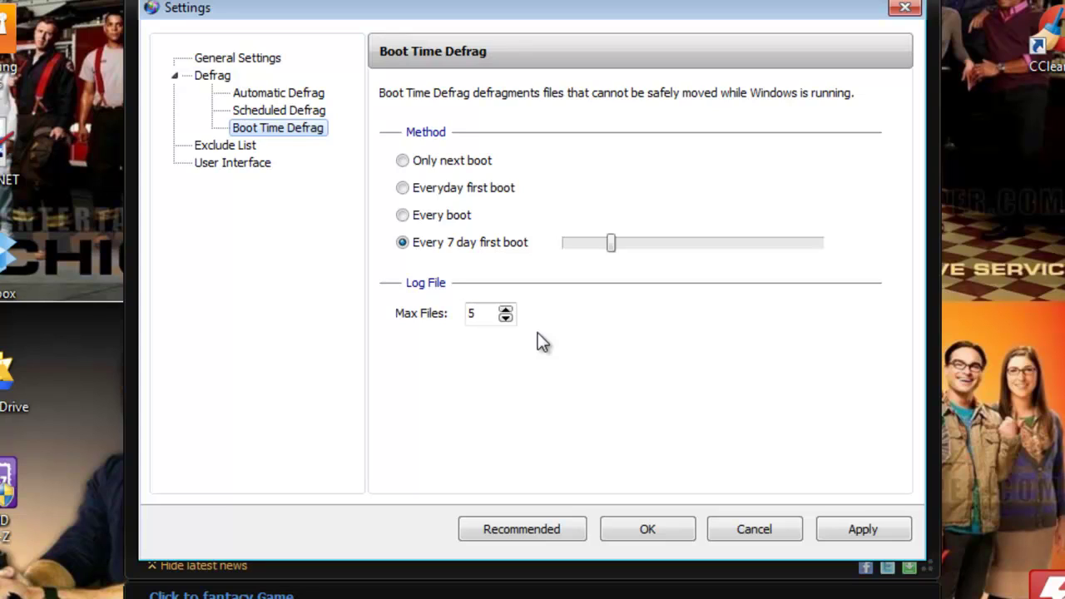
mouse_move(606, 238)
left_mouse_down()
mouse_move(846, 239)
mouse_move(528, 245)
mouse_move(611, 244)
left_mouse_up()
Step: Check the empty Exclude List, then show the User Interface page with English language
left_click(223, 148)
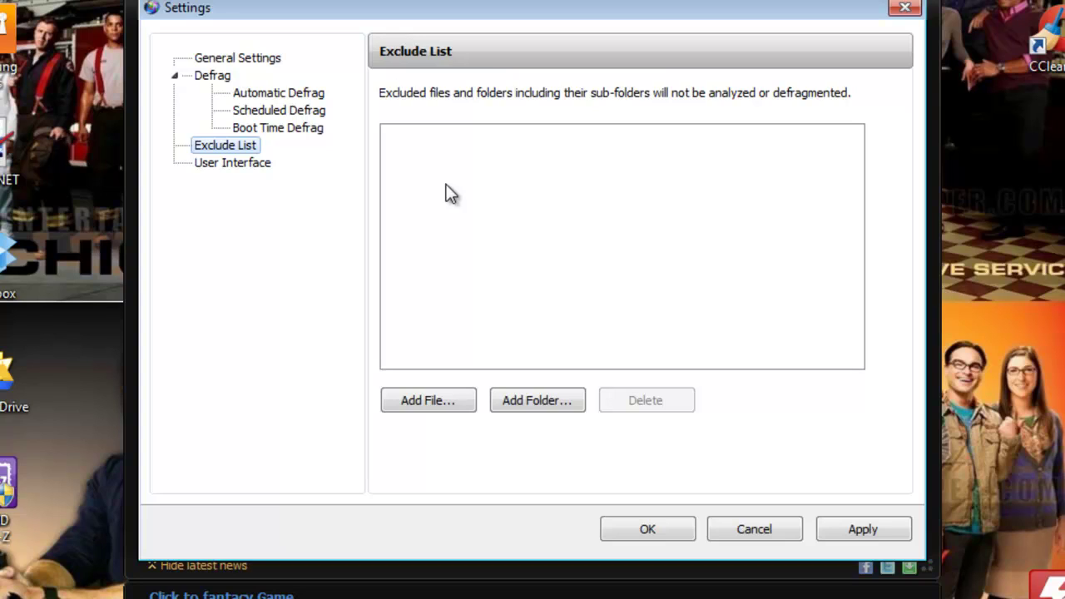
left_click(256, 164)
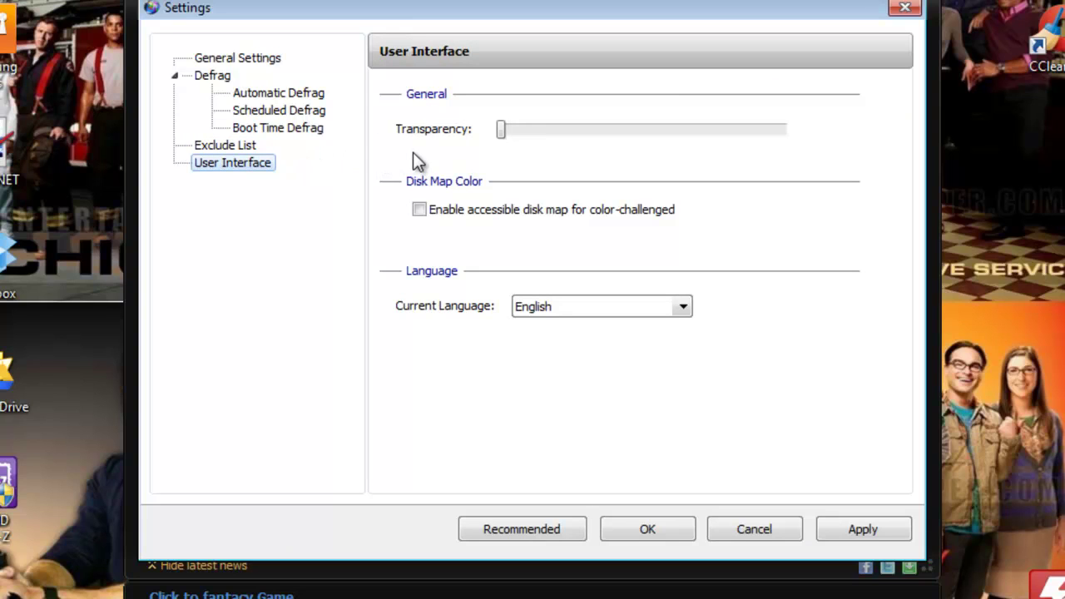
left_click(503, 130)
left_click_drag(505, 134, 440, 170)
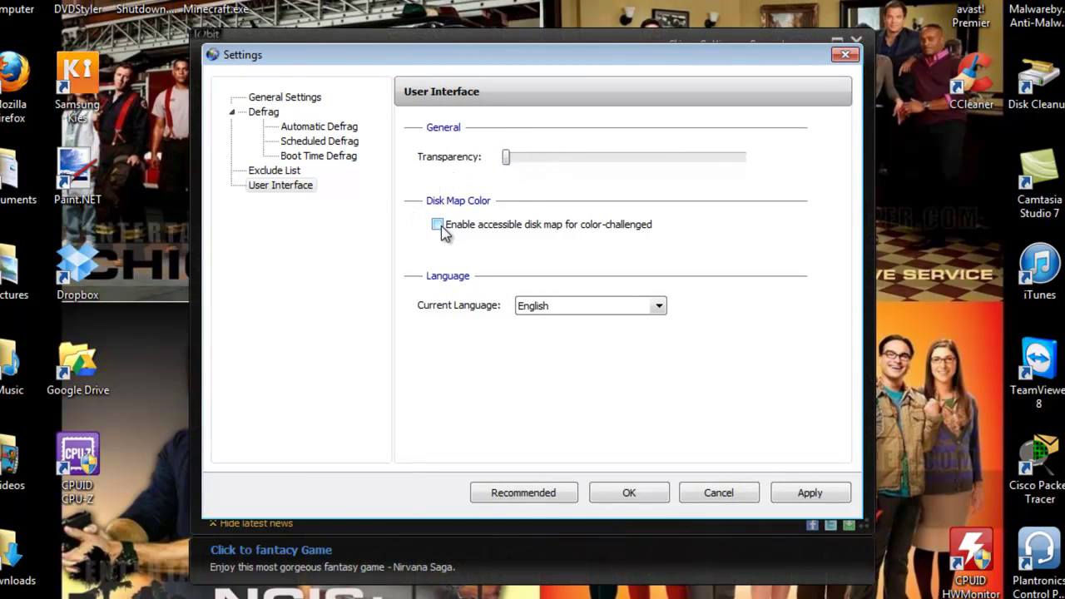
left_click(438, 224)
left_click(438, 226)
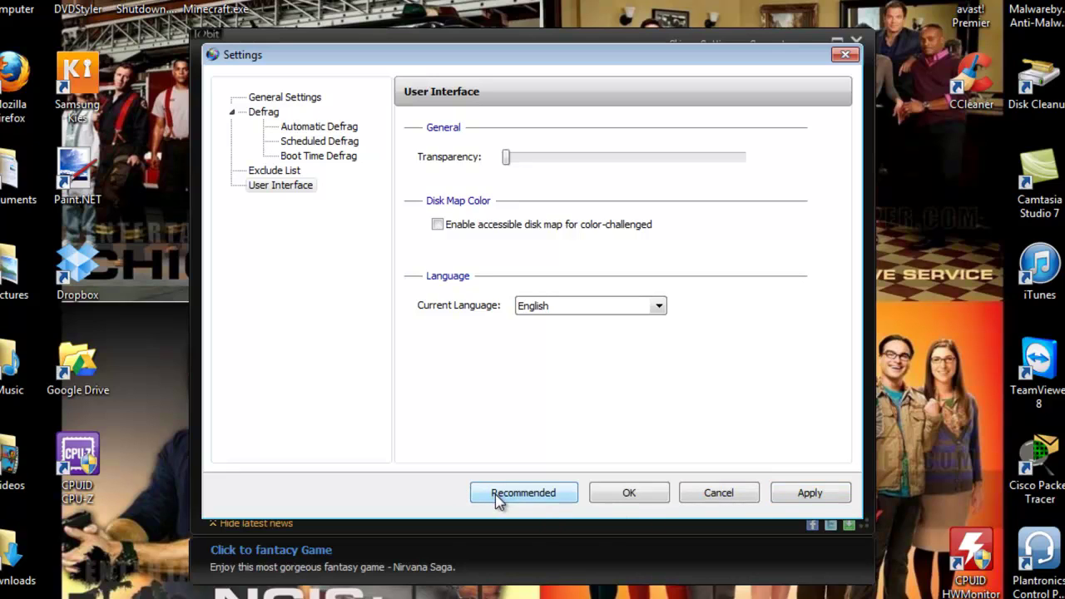
left_click(826, 495)
Step: Close Settings with OK, review C:'s Automatic and Boot Time Defrag tabs, and hide latest news
left_click(635, 495)
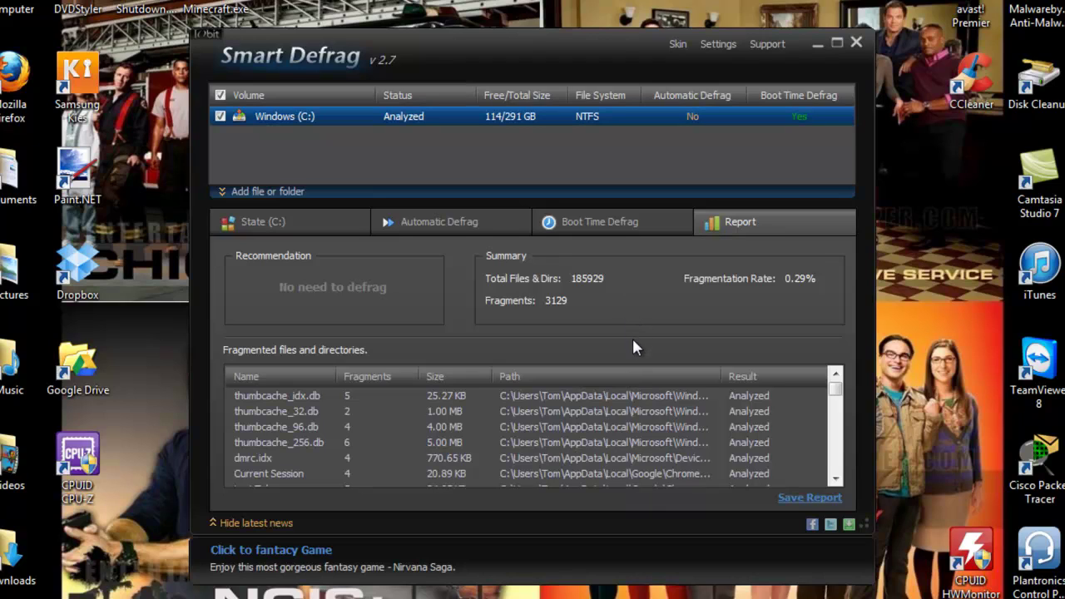
left_click(418, 221)
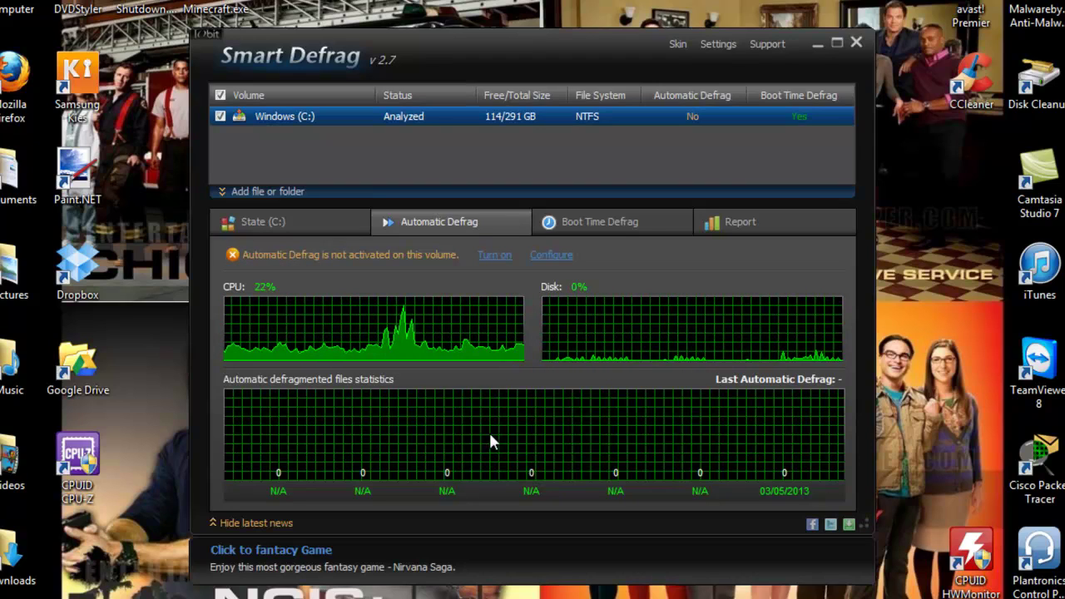
left_click(600, 223)
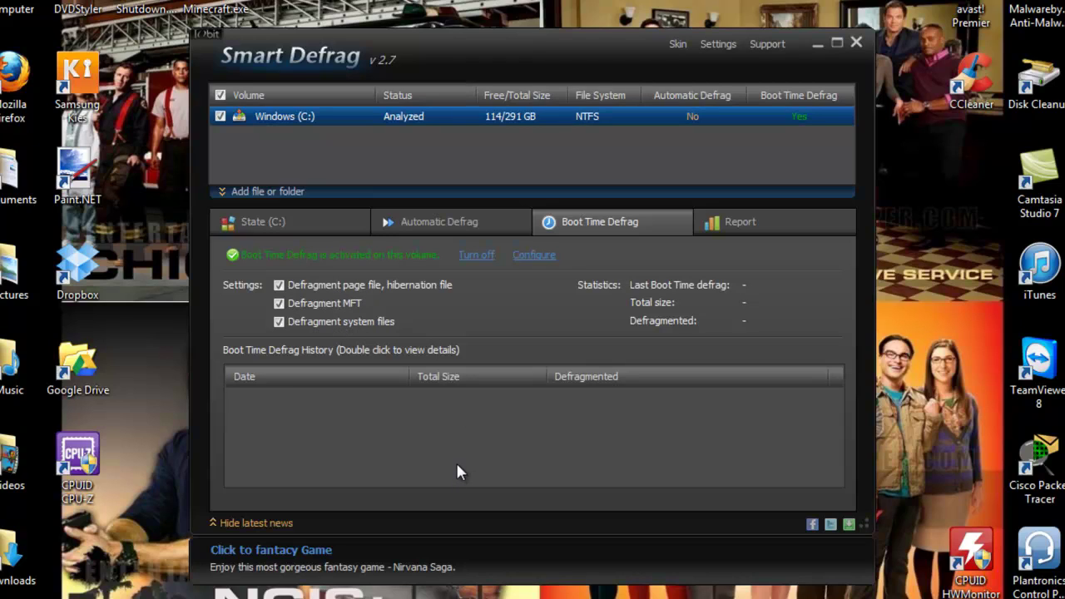
left_click(250, 523)
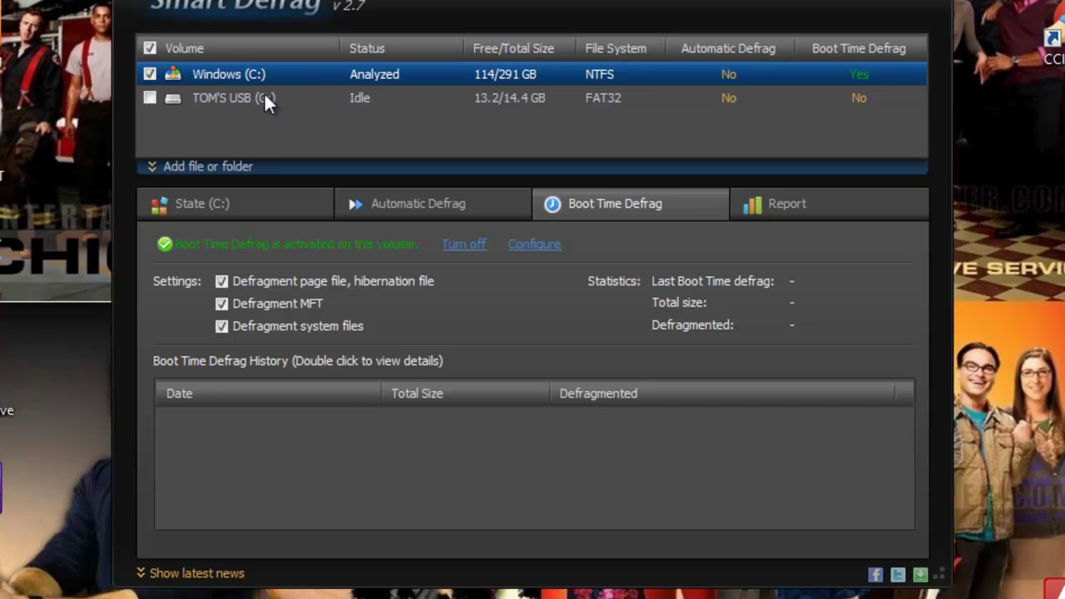
Step: View the USB drive G:'s disk map, then re-analyze Windows (C:) to 0.32% fragmentation
left_click(440, 100)
left_click(250, 209)
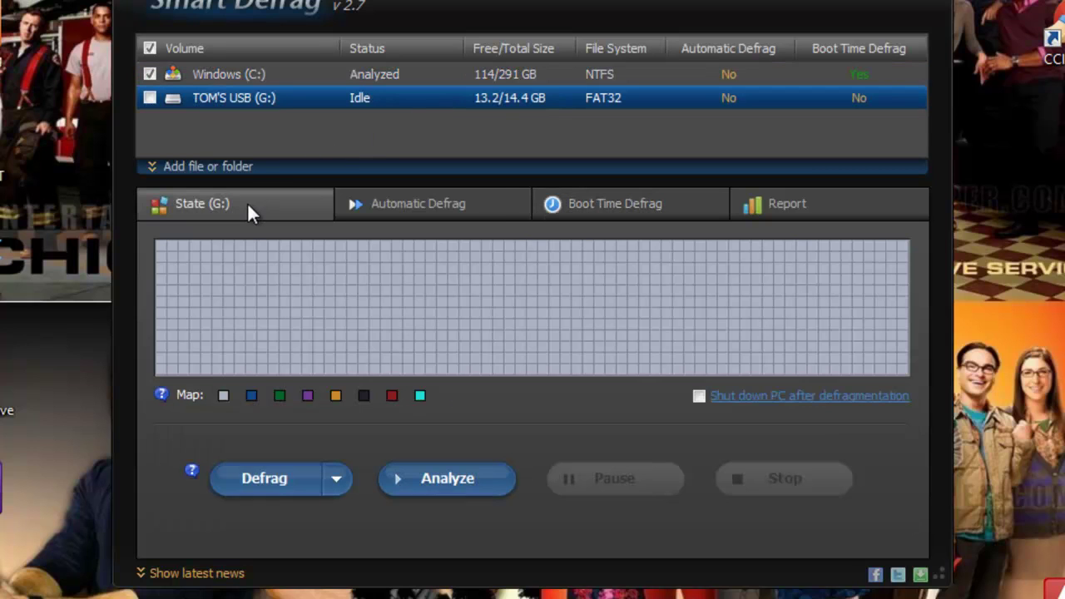
left_click(425, 478)
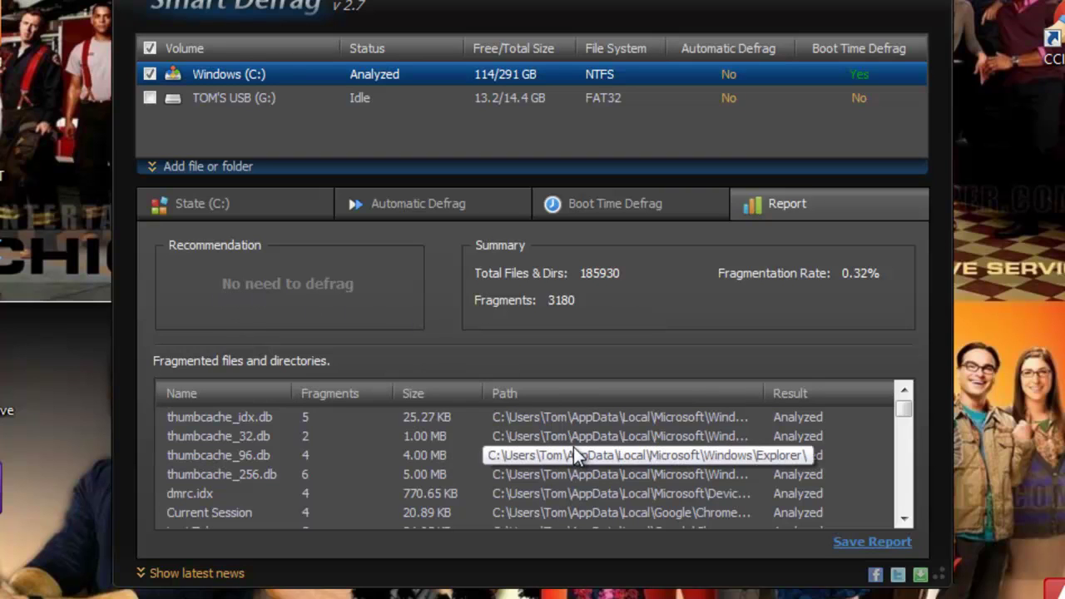
Step: Run Defrag Only on Windows (C:) from the Defrag dropdown on its disk map
left_click(197, 209)
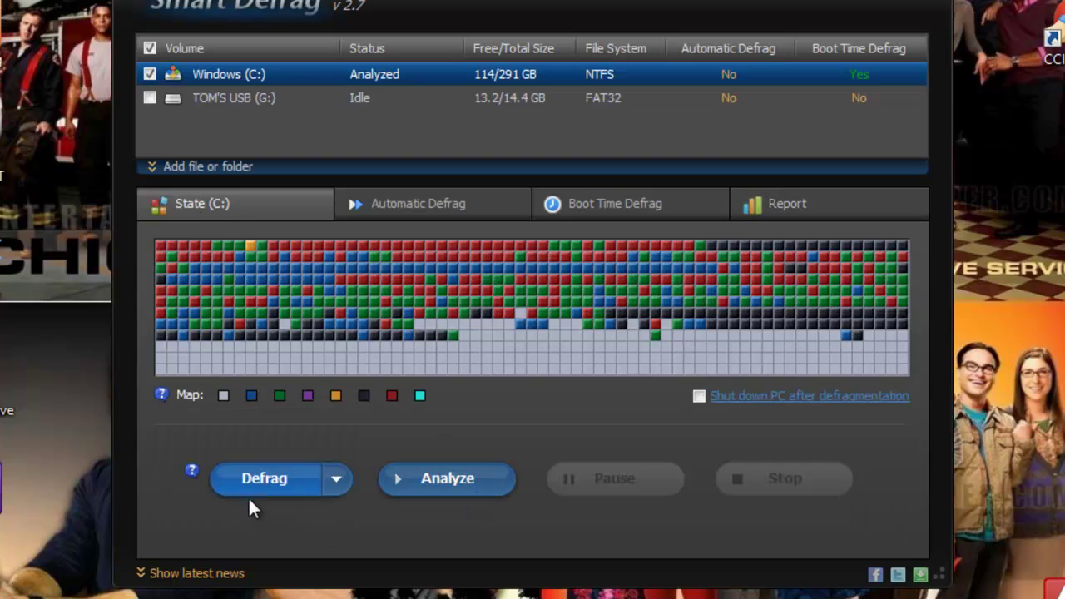
left_click(337, 480)
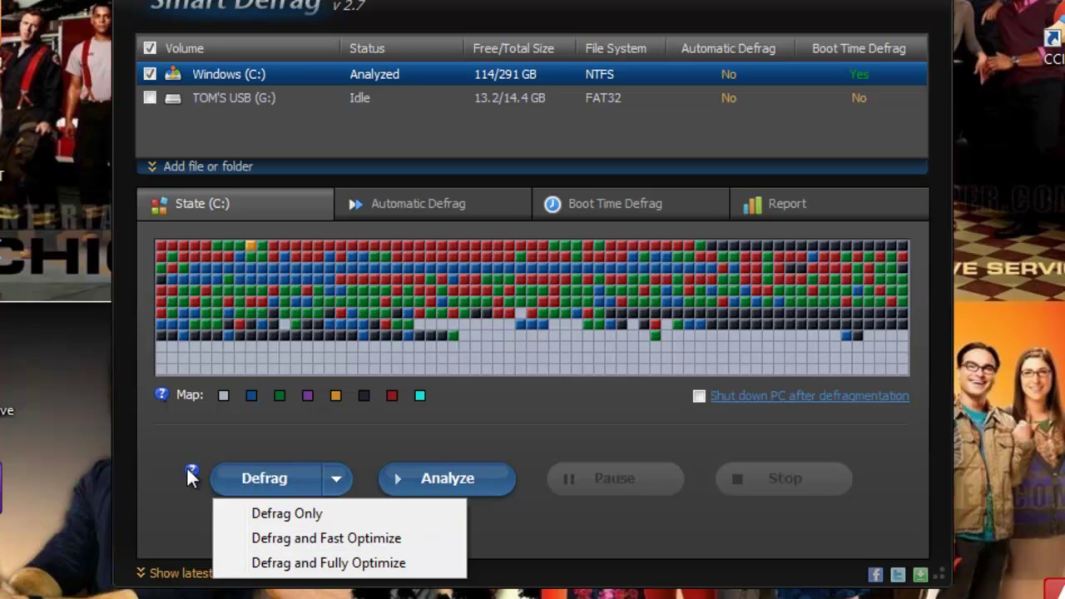
left_click(264, 480)
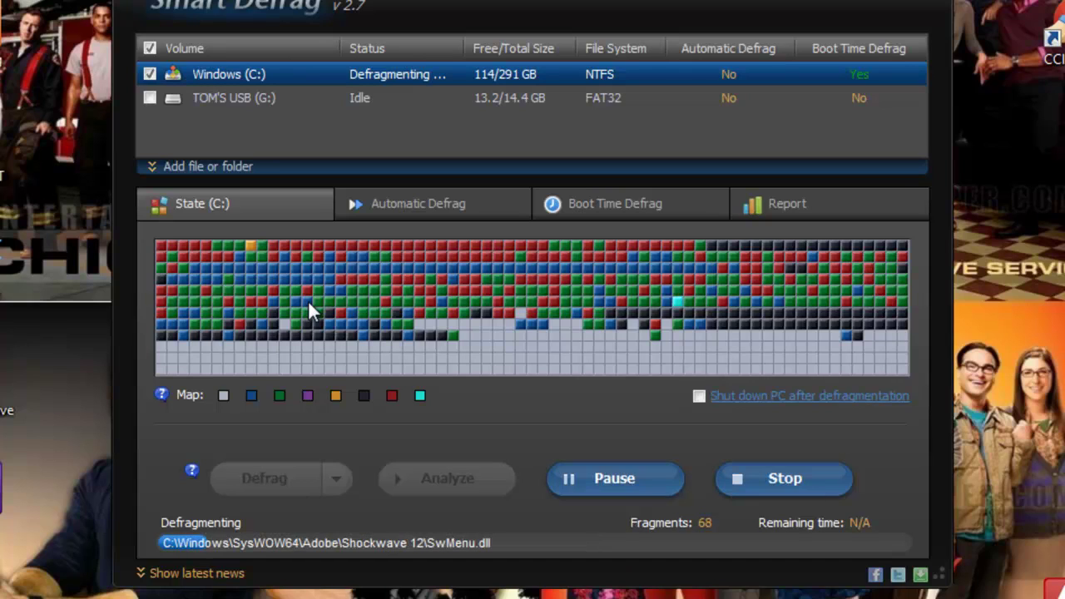
mouse_move(420, 398)
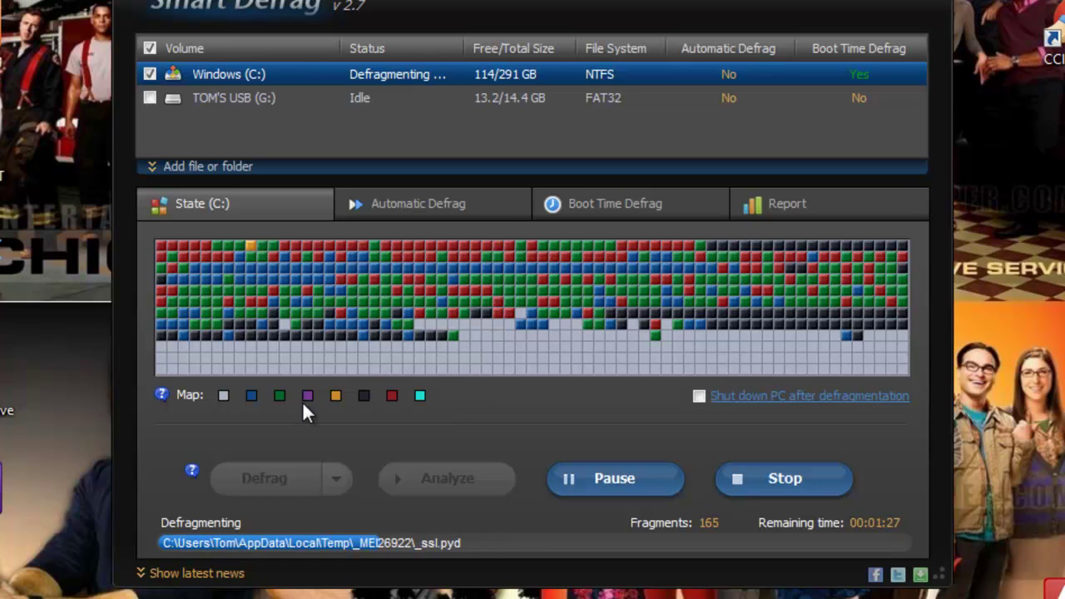
mouse_move(283, 393)
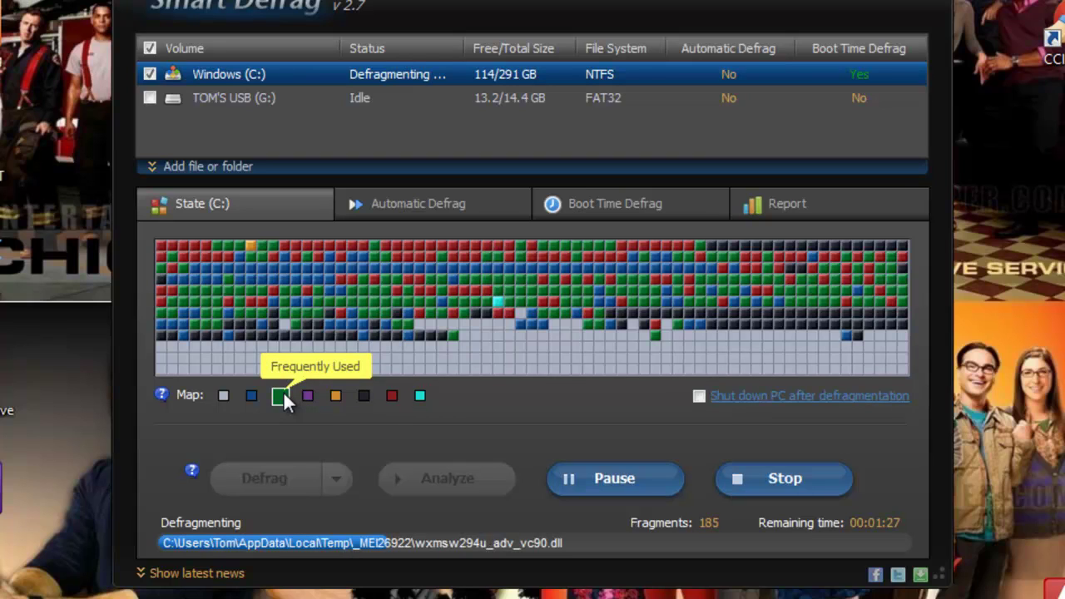
mouse_move(221, 395)
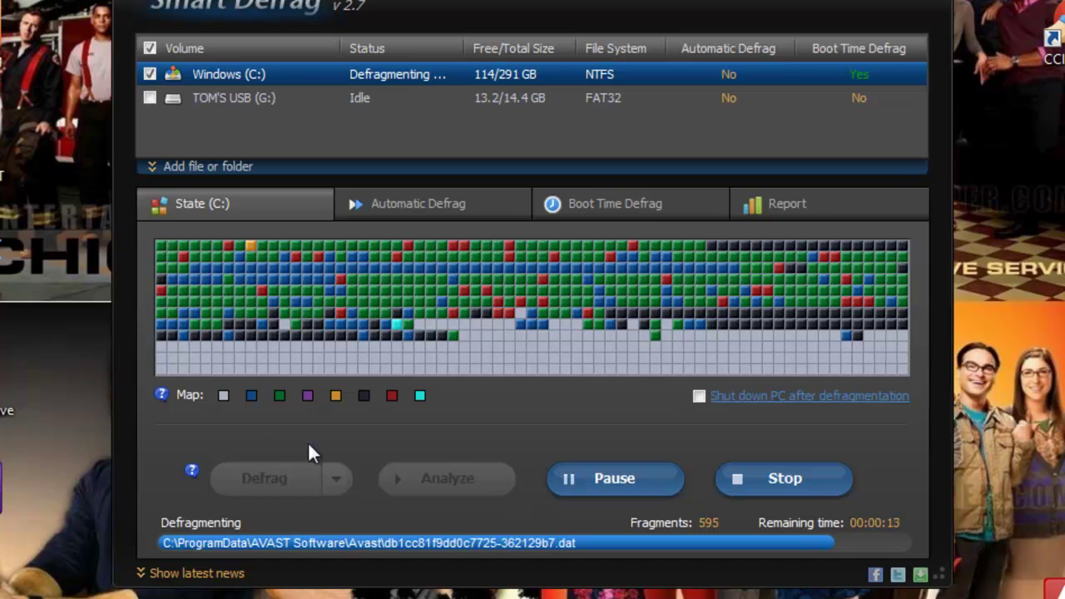
Step: Open the Free Space colour picker and close it without changing the colour
mouse_move(223, 397)
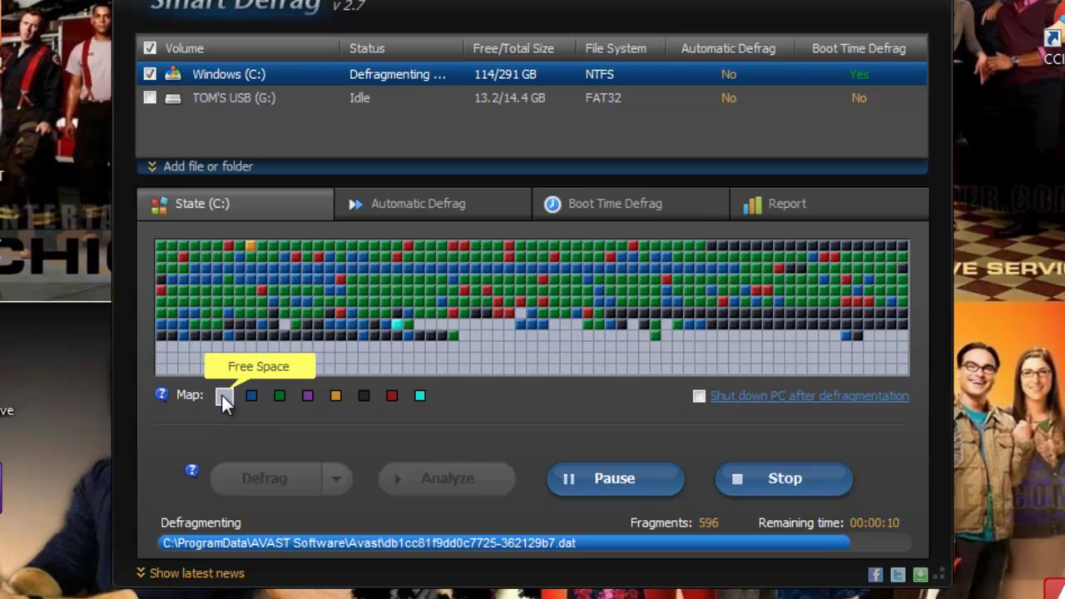
left_click(224, 395)
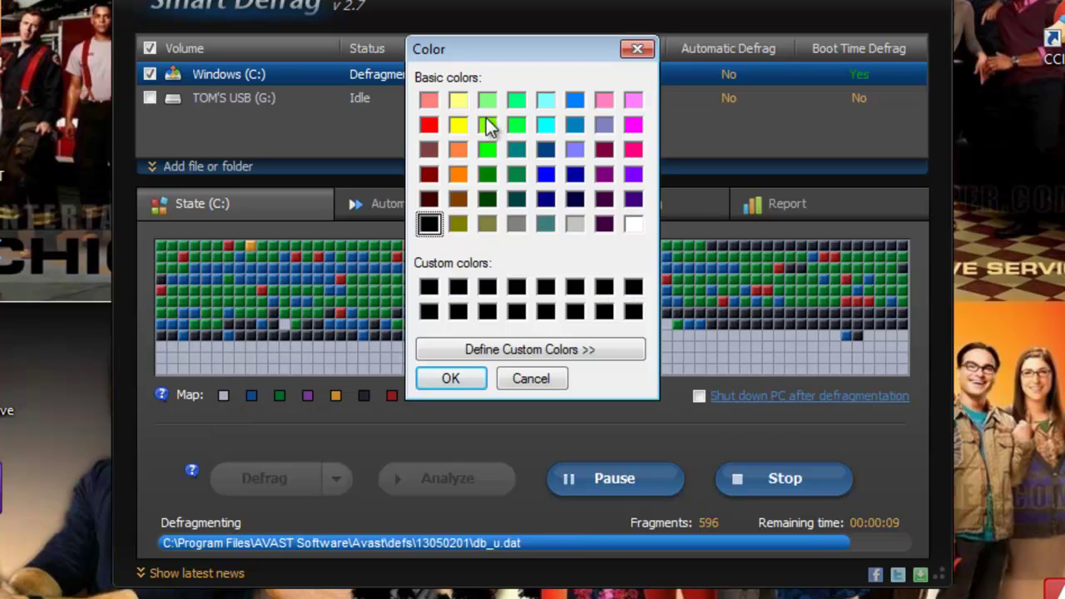
left_click(491, 349)
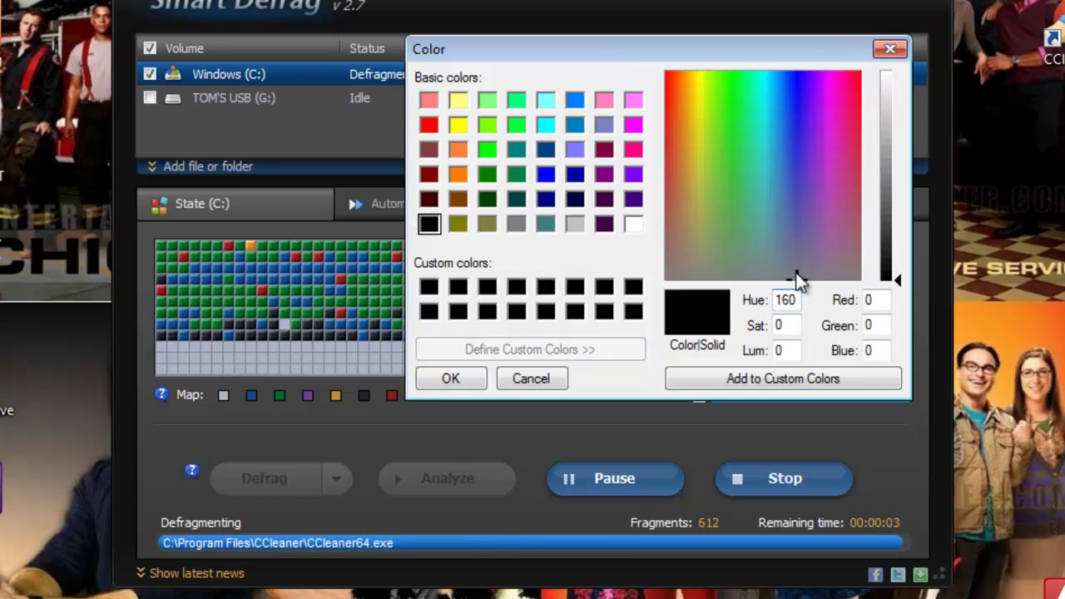
left_click(887, 52)
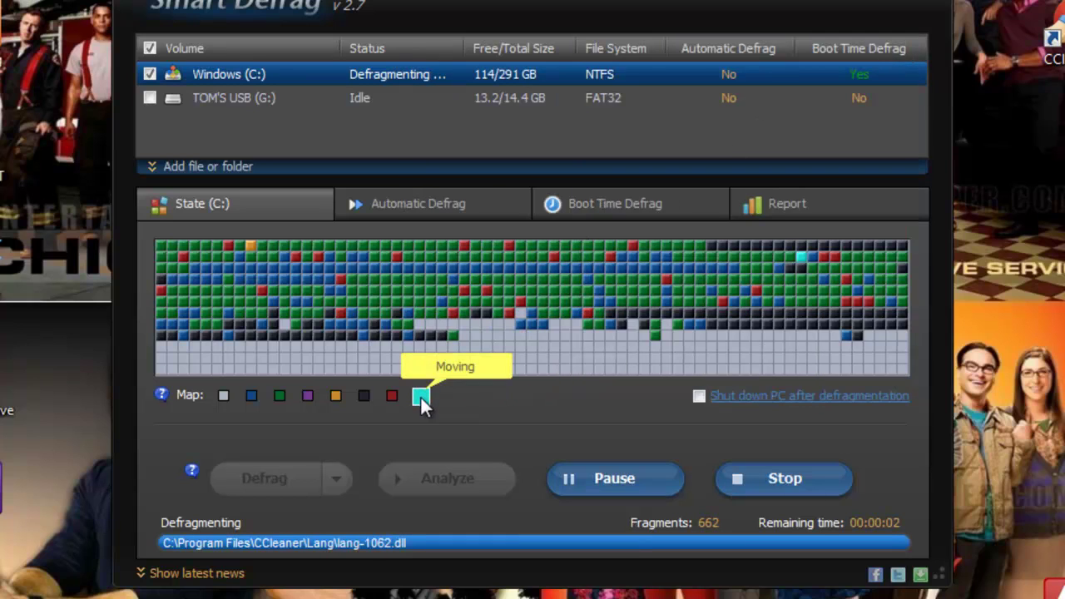
Step: Recolour fragmented blocks pink, then reset the C: disk map colours to default
left_click(392, 396)
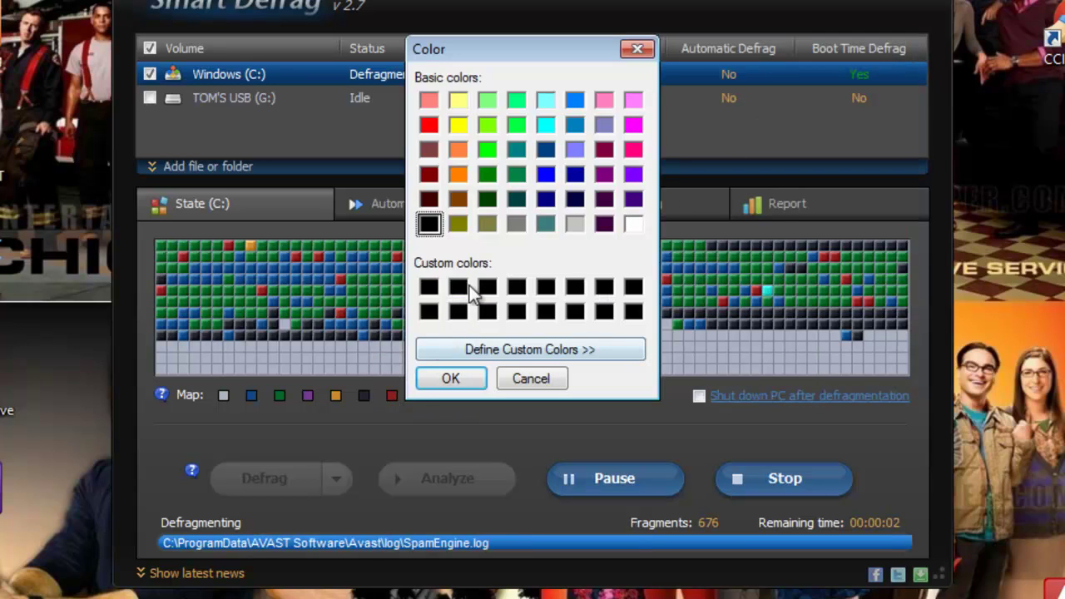
left_click(633, 101)
left_click(450, 379)
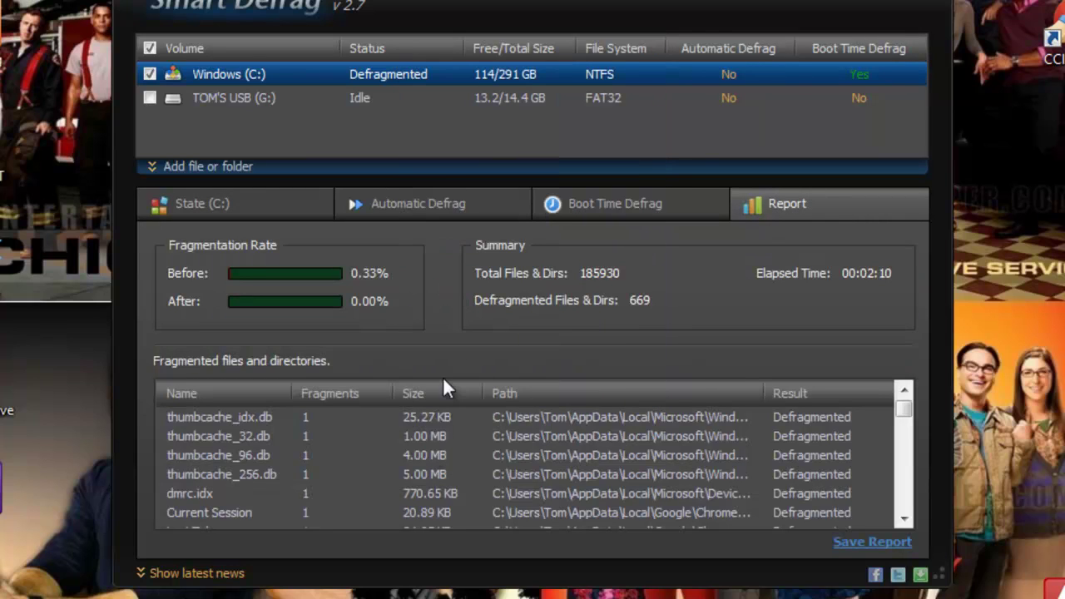
left_click(221, 200)
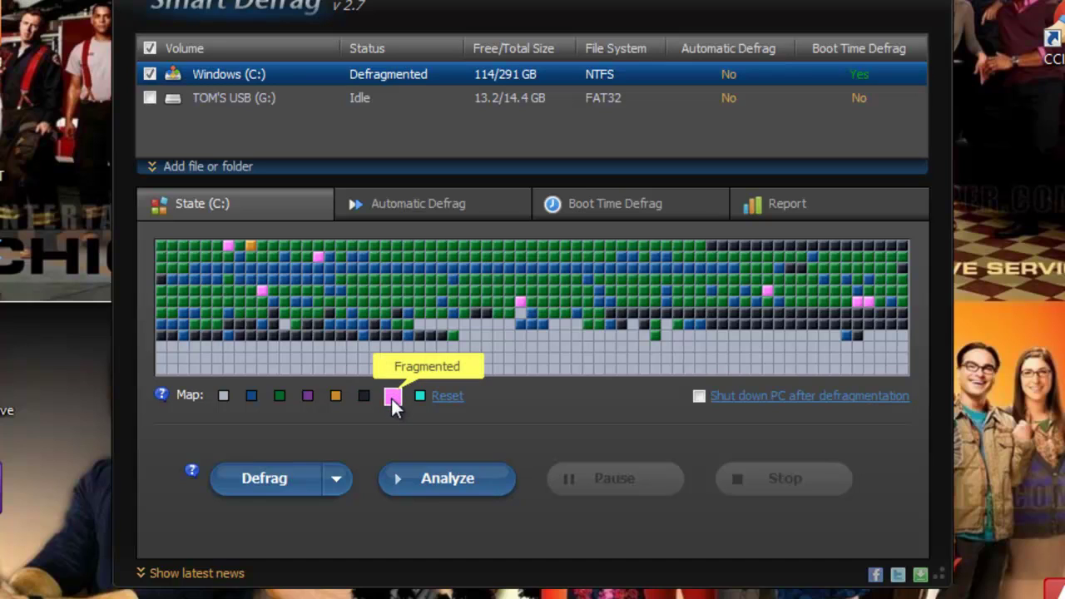
left_click(445, 396)
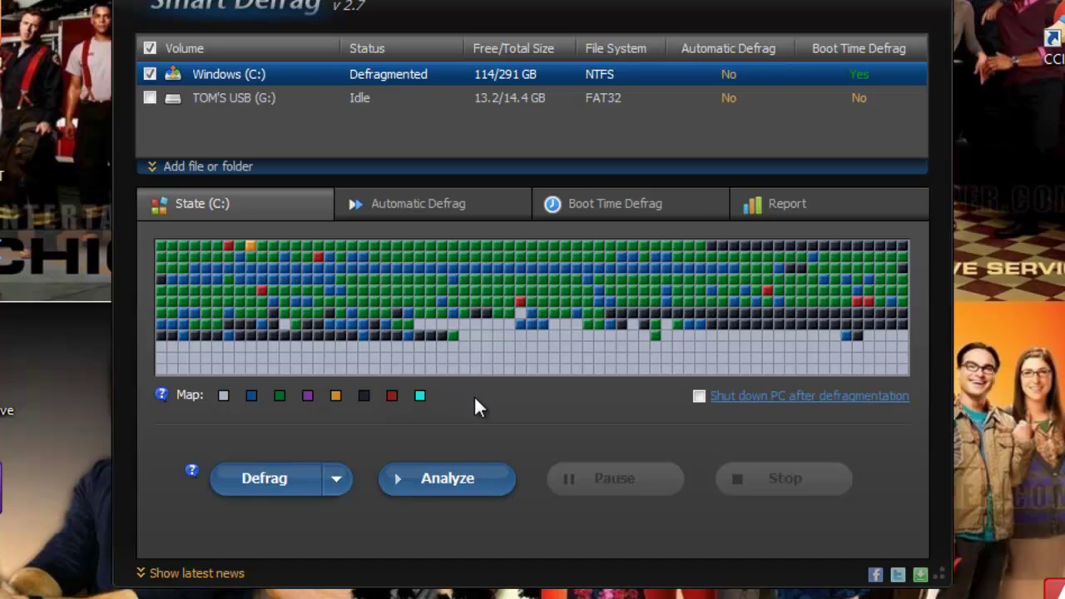